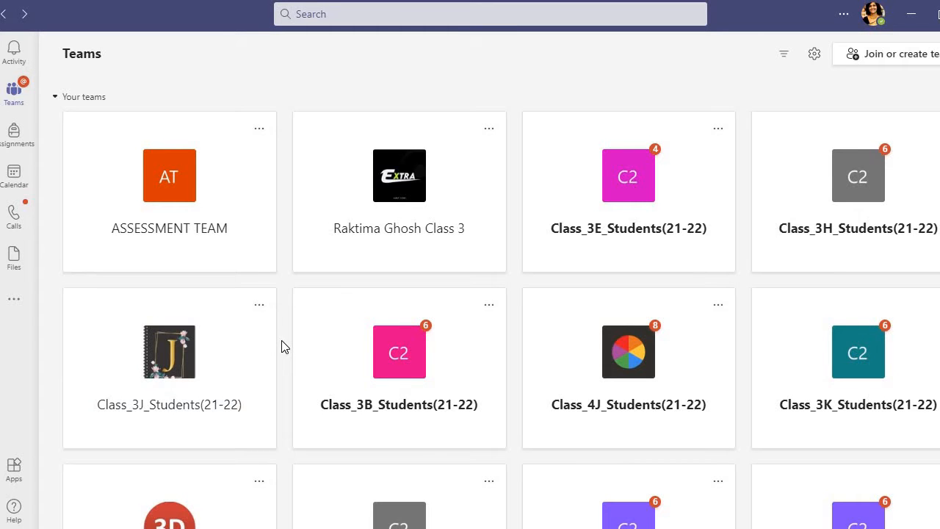
Step: Open the Class_3D_EVS(21-22) team from the list of teams
scroll(284, 347, down, 4)
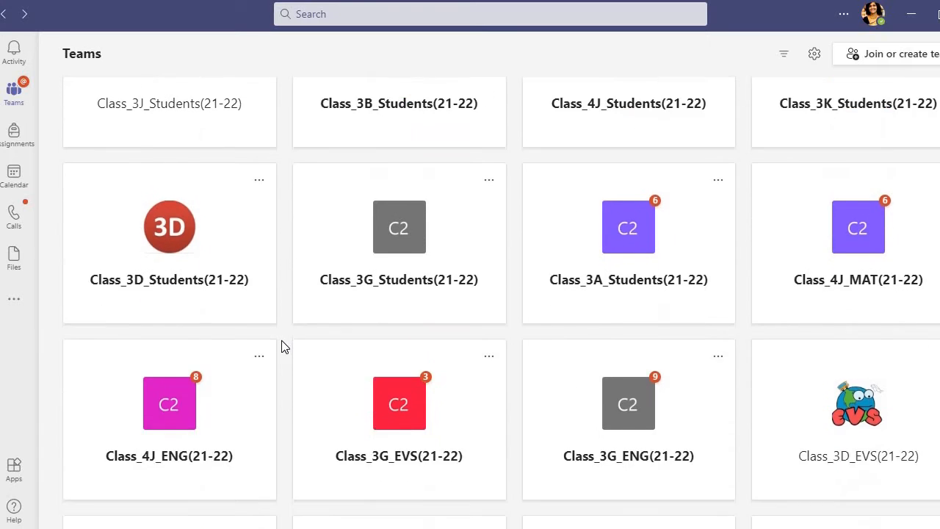
scroll(281, 341, down, 4)
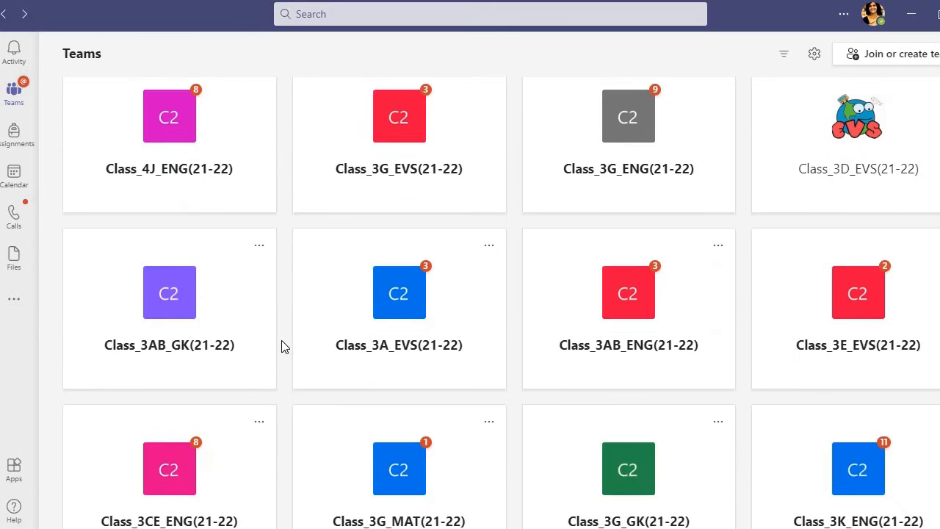
scroll(283, 346, down, 1)
scroll(282, 345, up, 2)
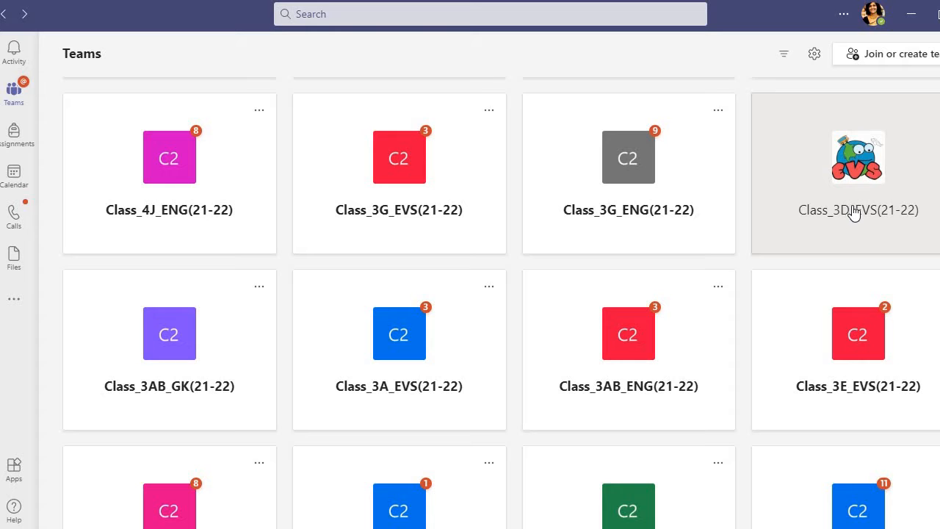
click(854, 212)
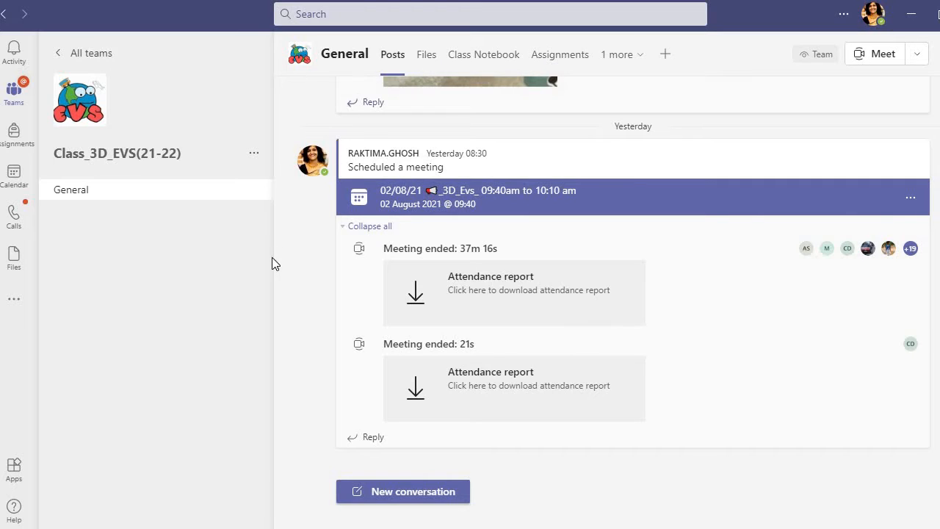
Step: Start uploading files to the General channel's files and open the 'june july maths evs' folder in Documents
click(427, 56)
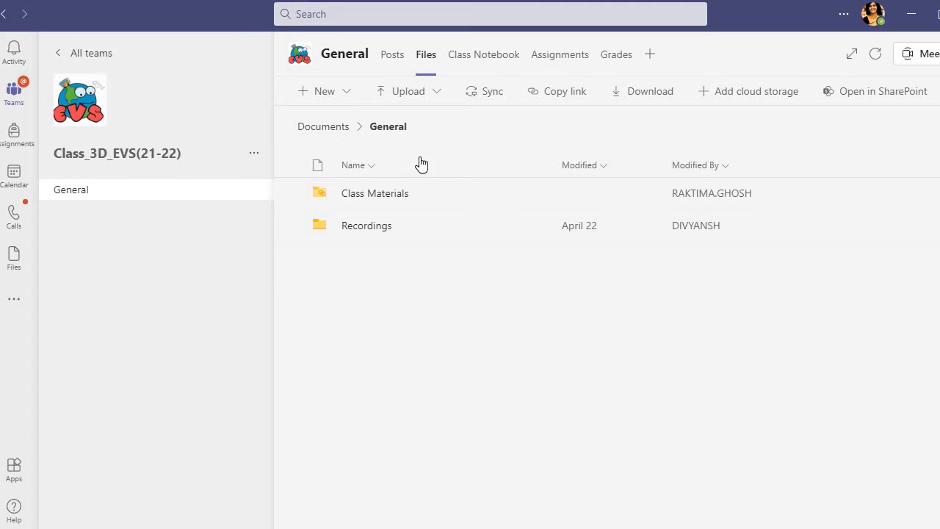
click(400, 94)
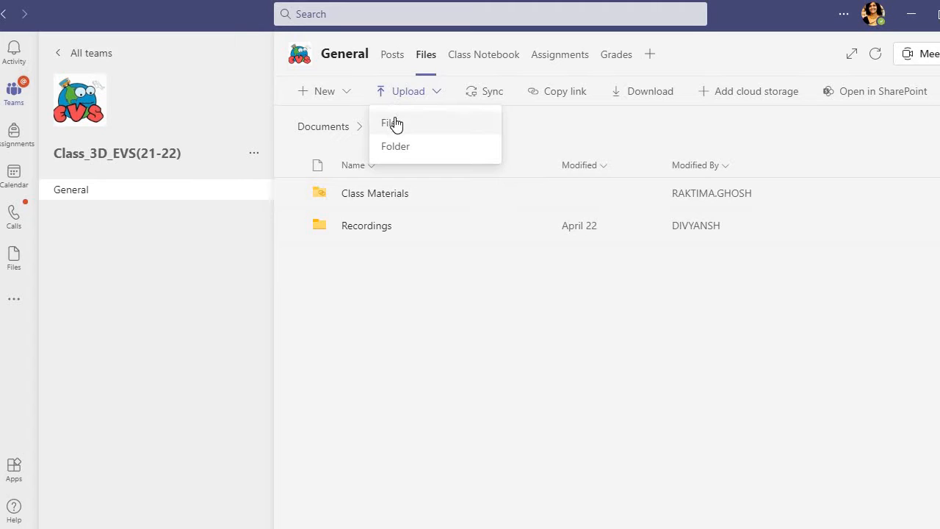
click(394, 122)
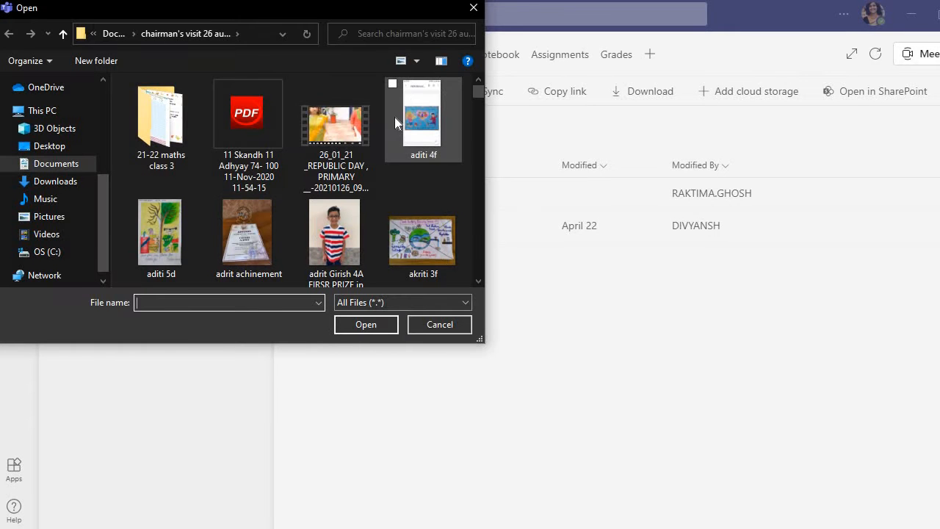
click(58, 163)
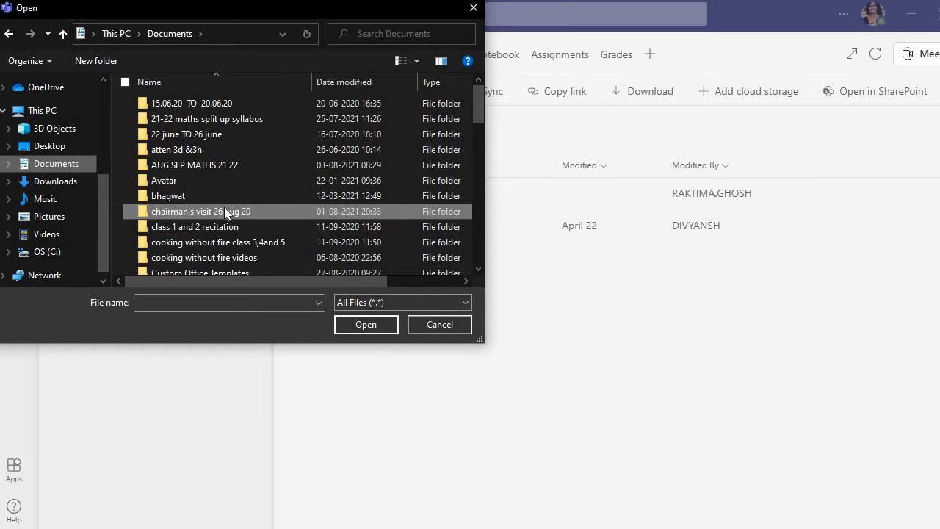
scroll(224, 212, down, 3)
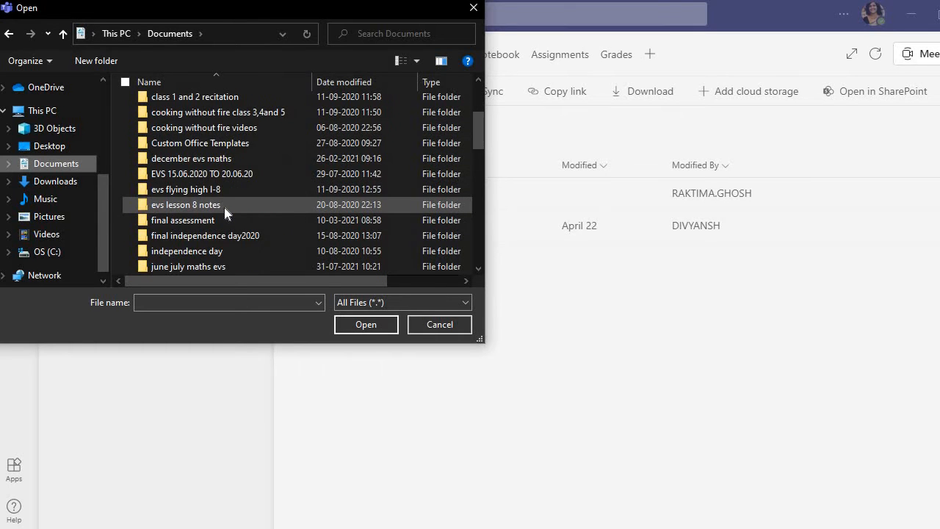
scroll(225, 207, down, 2)
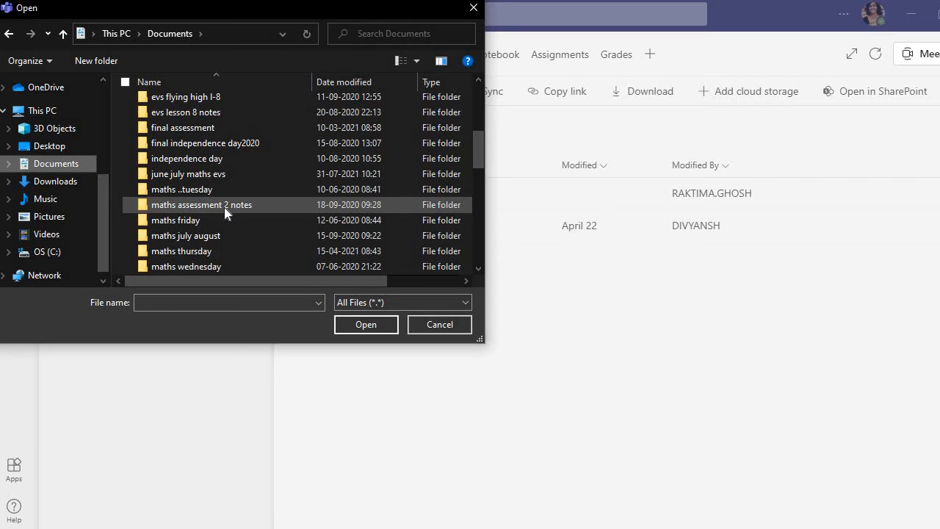
scroll(224, 210, down, 1)
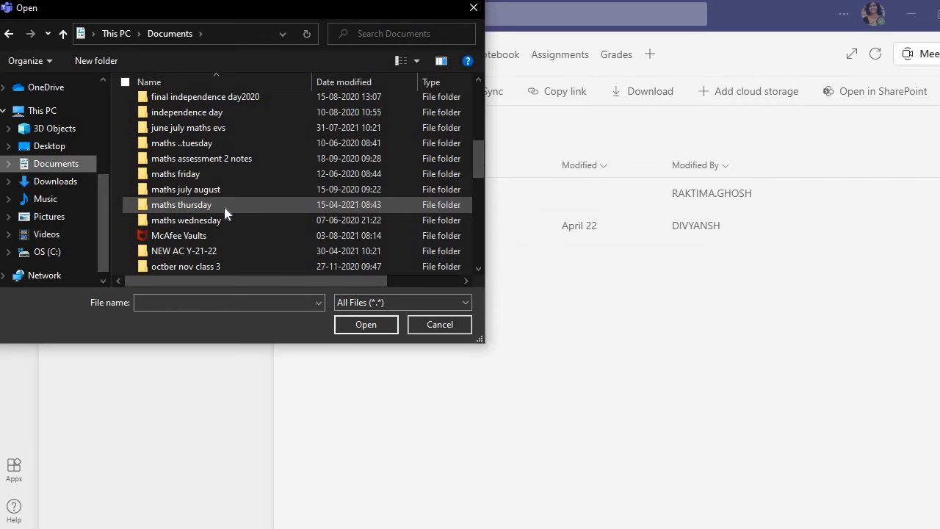
double_click(237, 123)
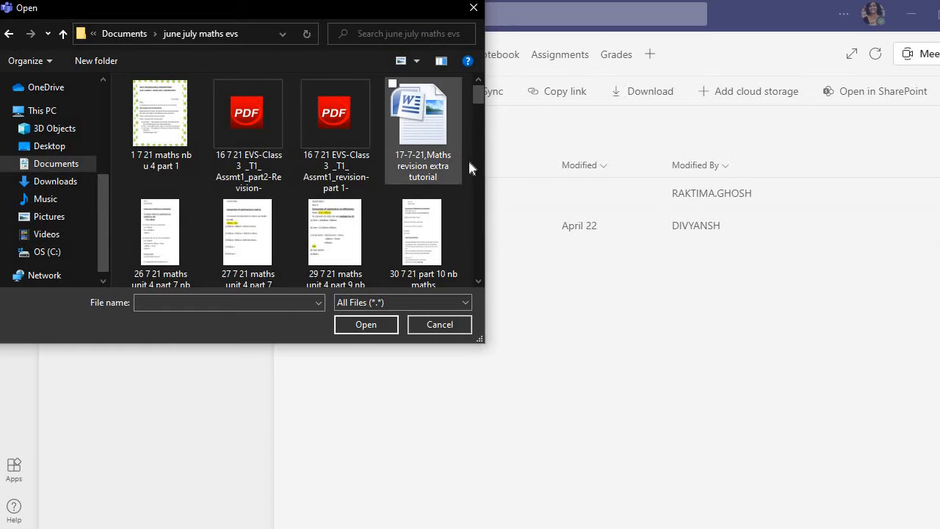
Step: Upload the four 'evs l 6' images: nb and activity, nb part 1, prac worksheet and nb part 2
click(480, 281)
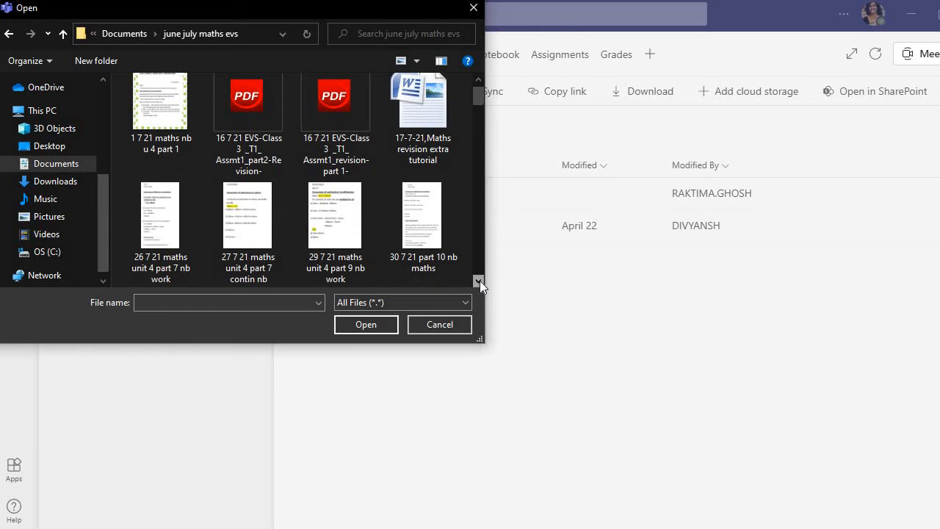
click(480, 281)
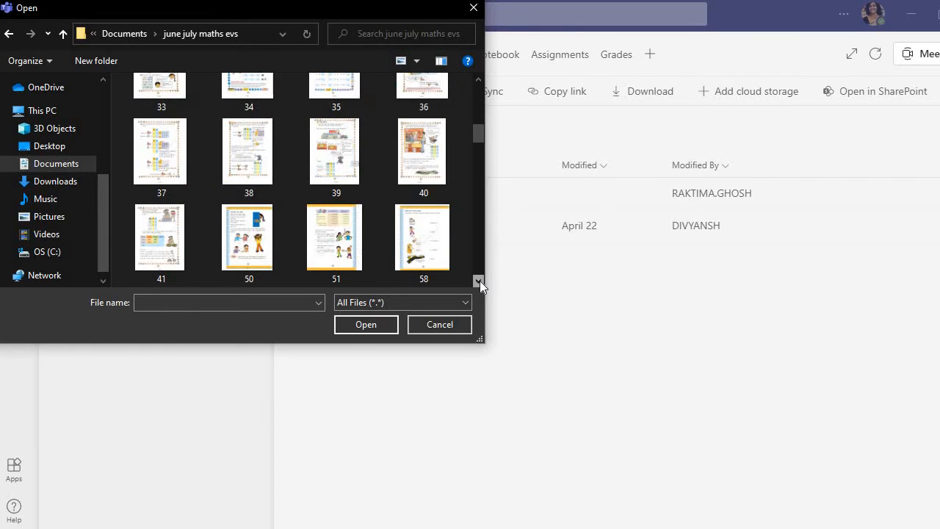
click(480, 281)
click(480, 280)
click(480, 281)
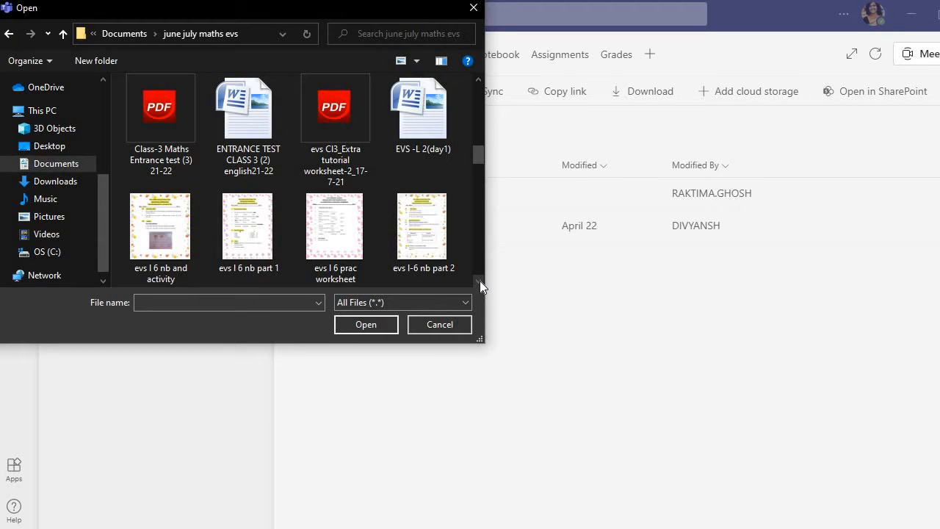
click(216, 197)
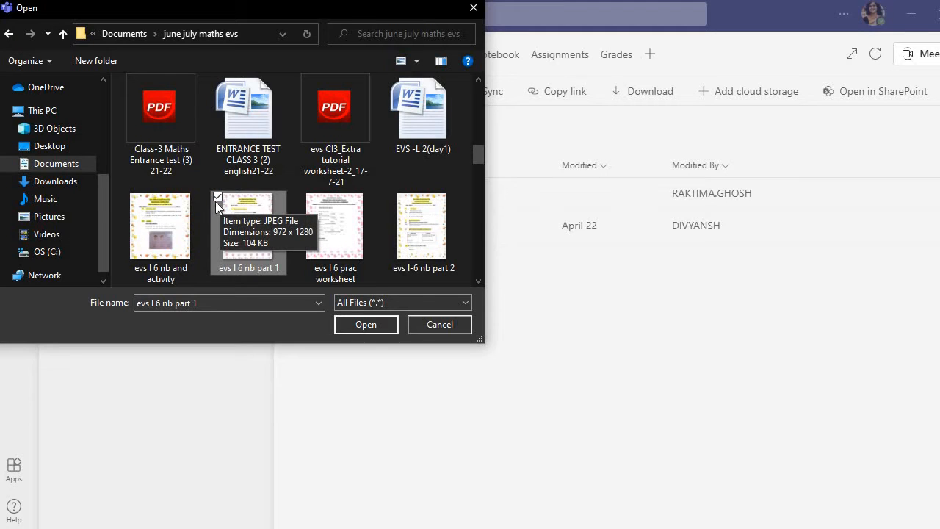
click(393, 197)
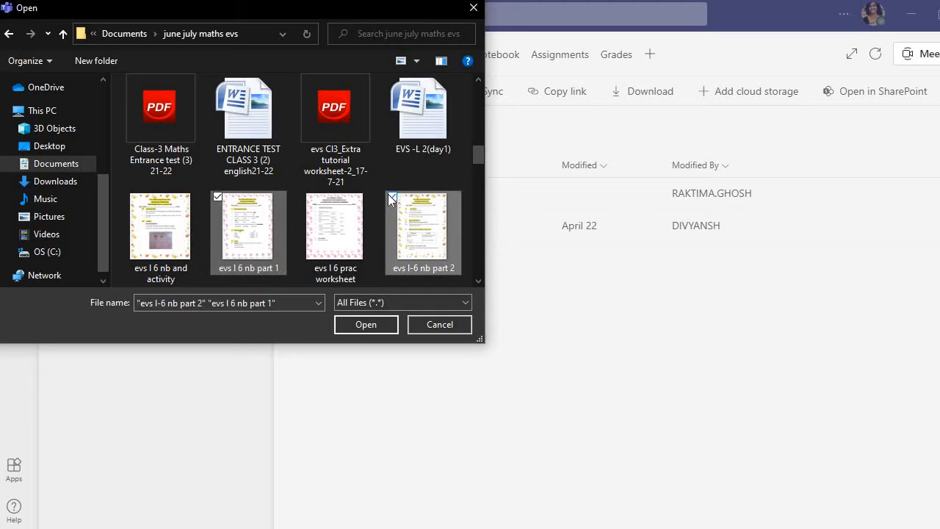
click(130, 197)
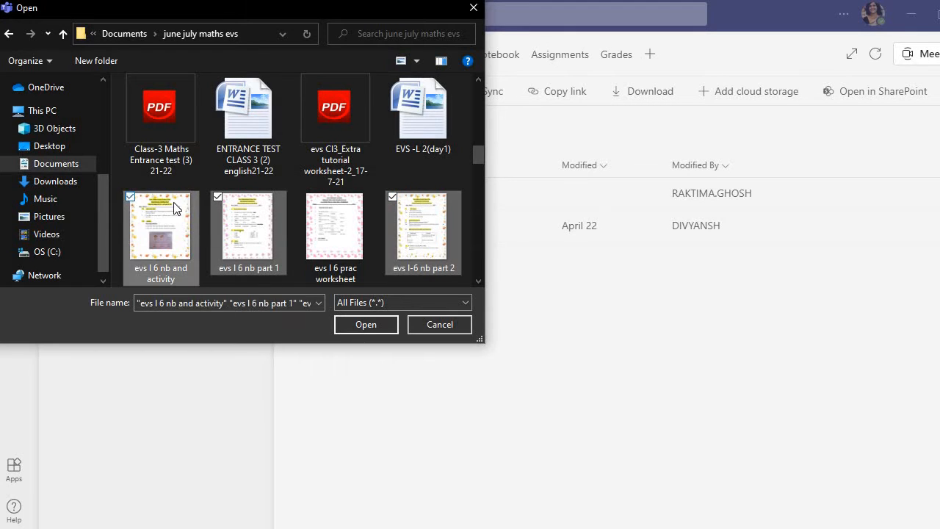
click(306, 197)
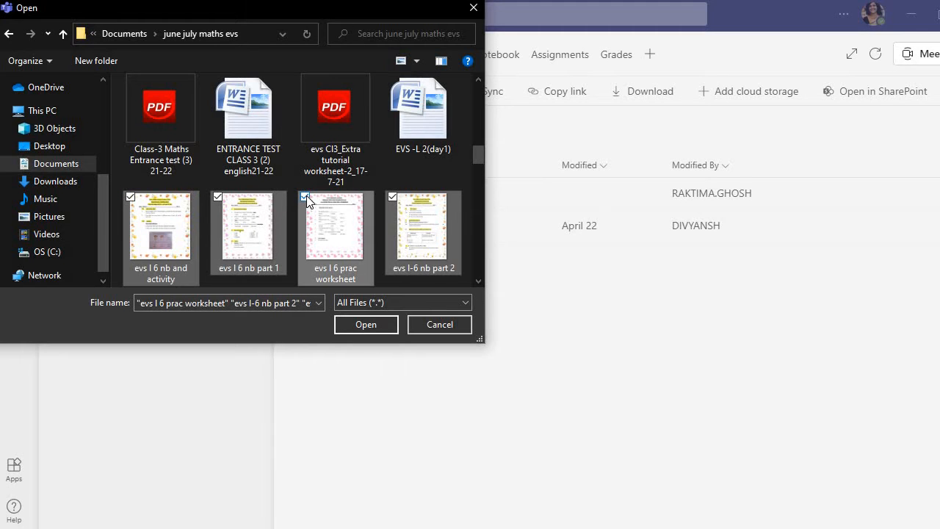
click(363, 323)
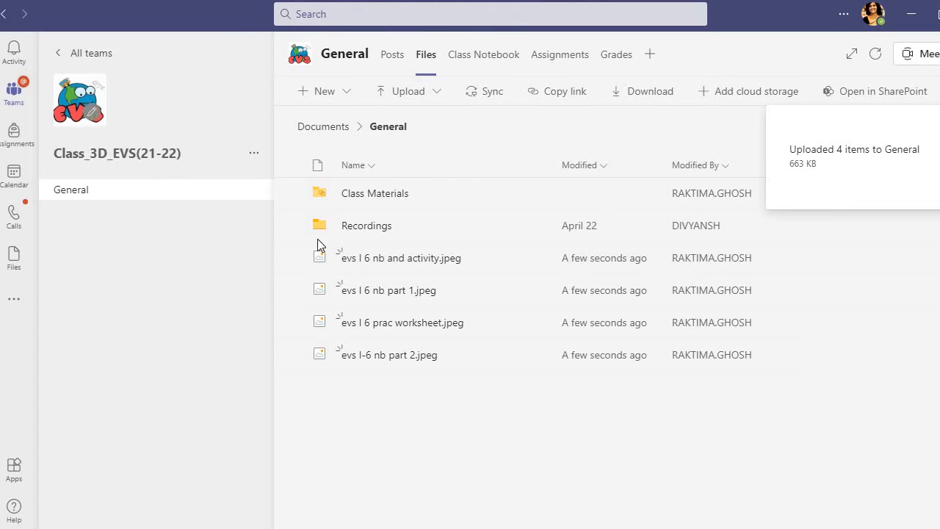
Step: Preview the uploaded file 'evs l 6 nb part 1.jpeg' and close it
click(430, 294)
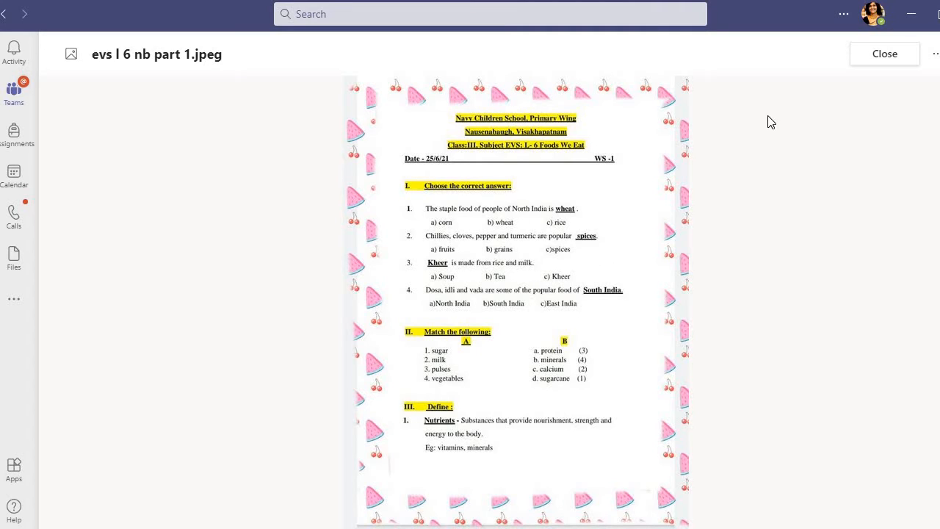
click(881, 59)
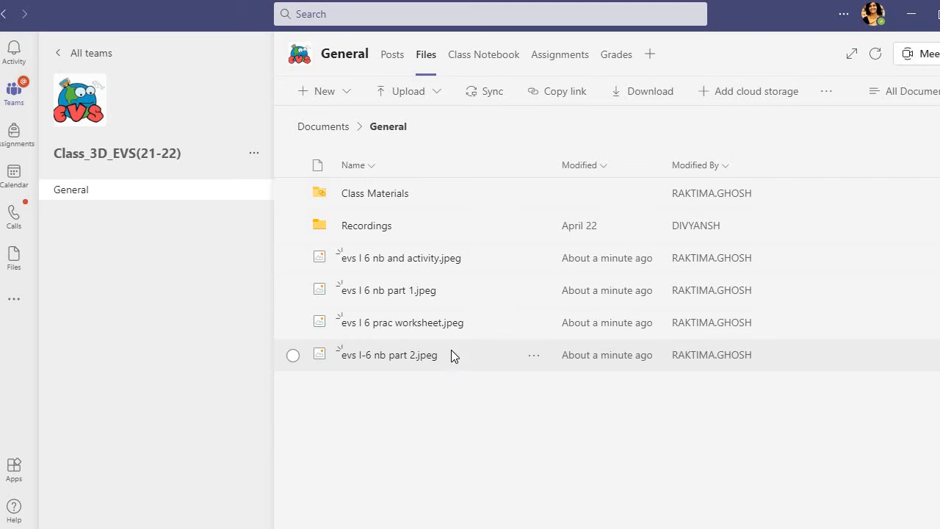
Step: Create a new folder named 'EVS LESSON-6 NOTEBOOK WORK' in the General channel's files
click(339, 91)
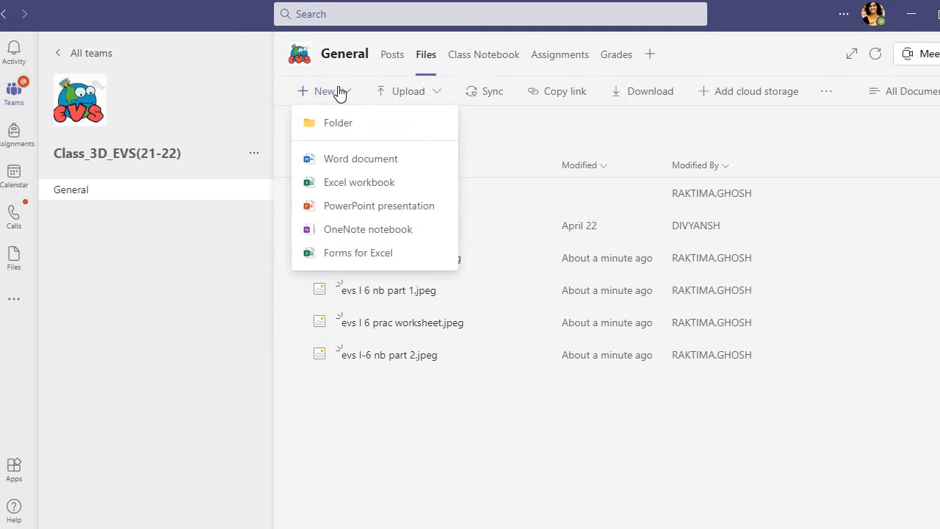
click(335, 123)
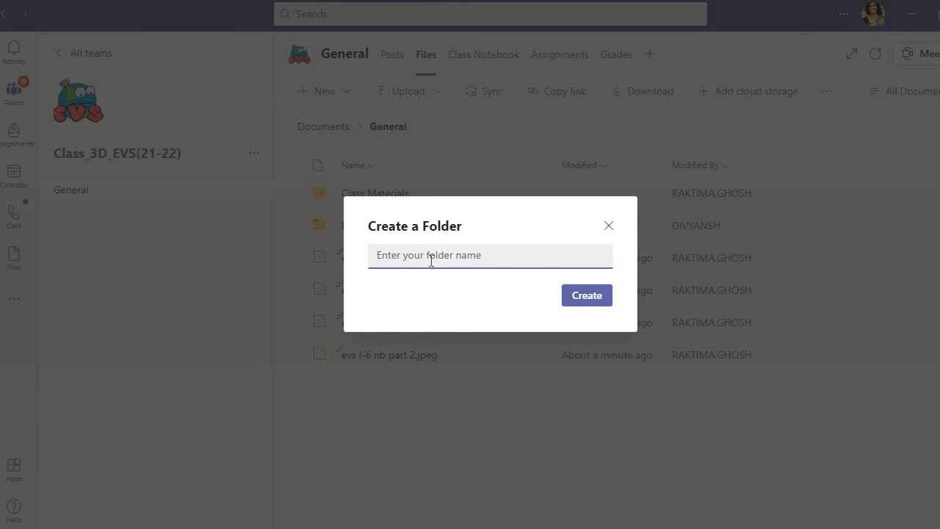
text(e)
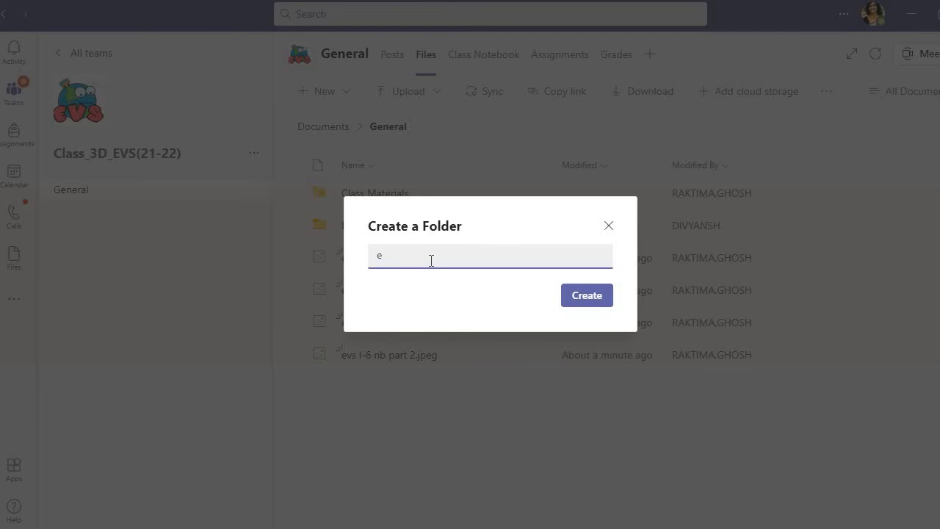
key(BackSpace)
text(EVS U)
key(BackSpace)
text(LESSON-6 NOTEBOOK WORK)
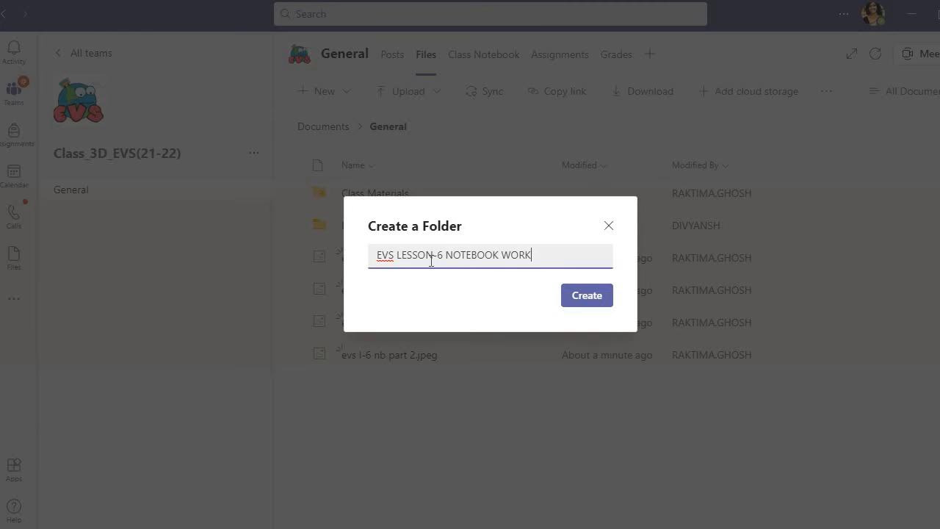
click(579, 295)
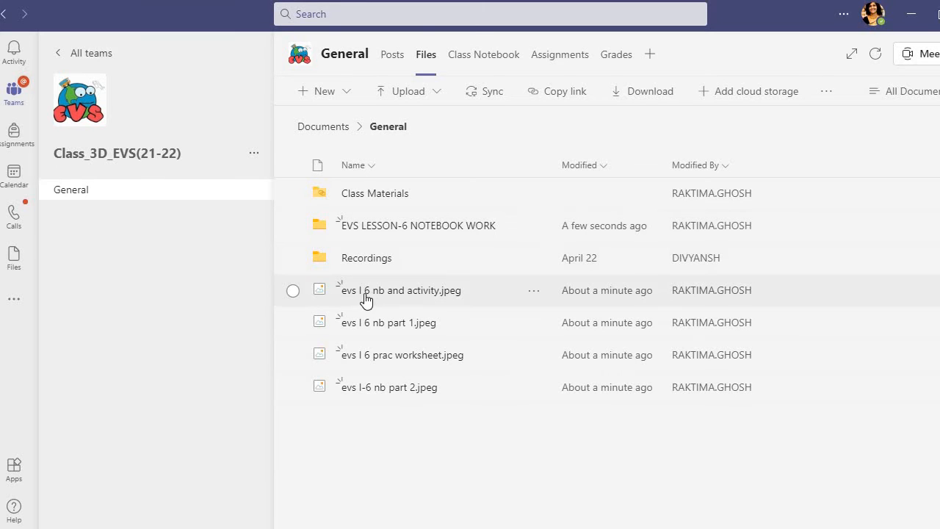
Step: Move the four 'evs l 6' images into the 'EVS LESSON-6 NOTEBOOK WORK' folder and open it to check them
click(293, 291)
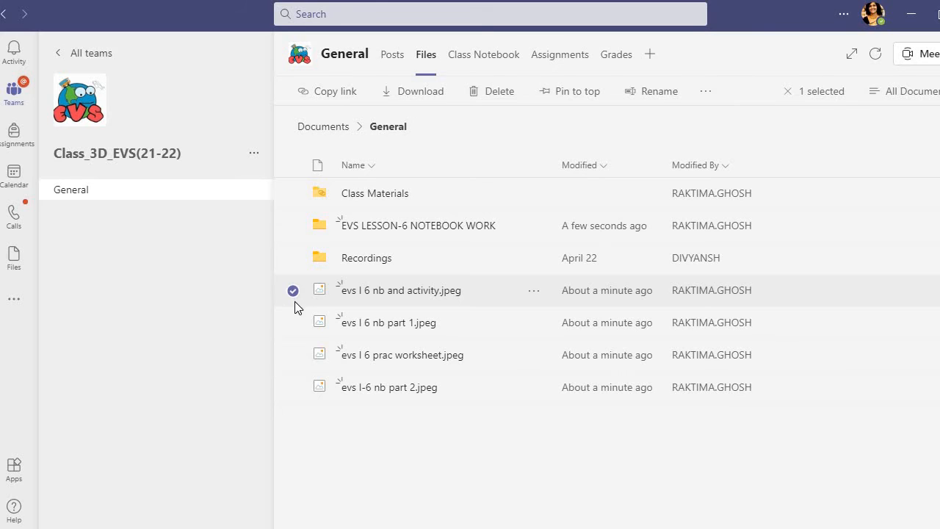
click(294, 324)
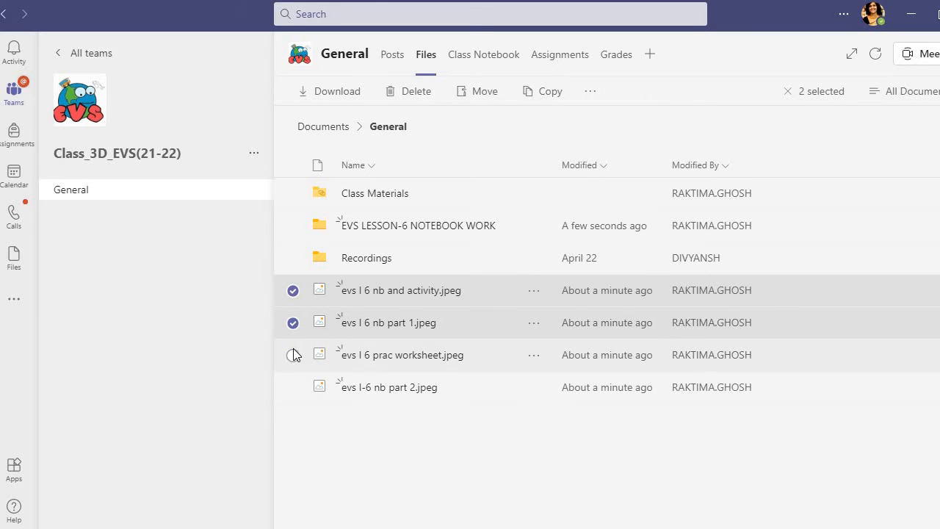
click(292, 356)
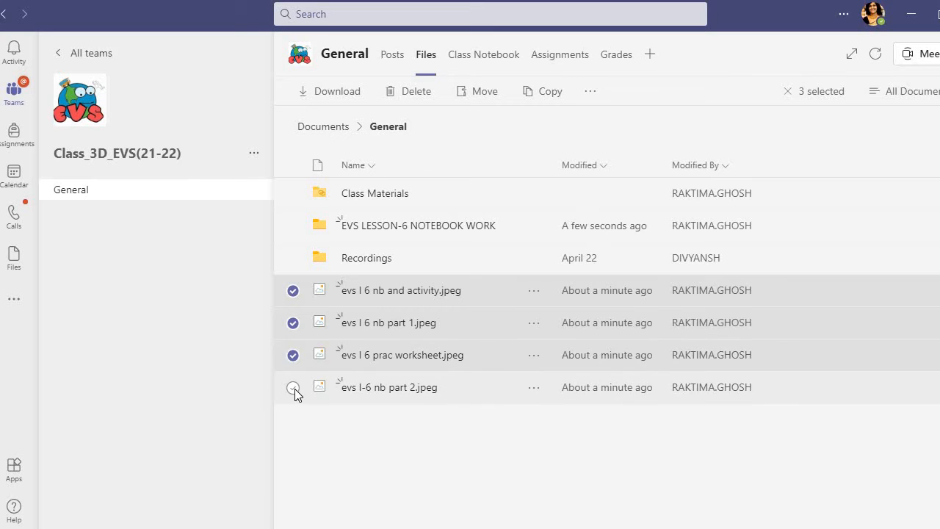
click(294, 388)
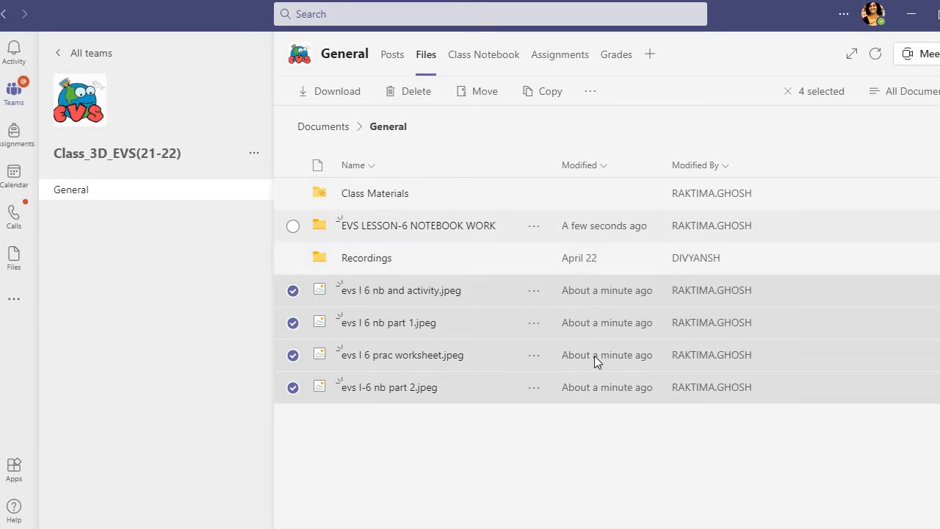
click(591, 96)
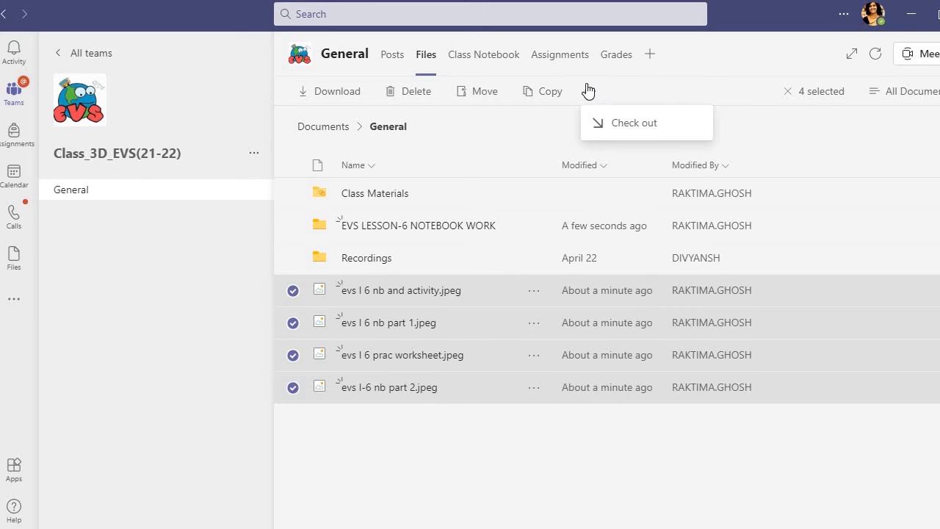
click(591, 93)
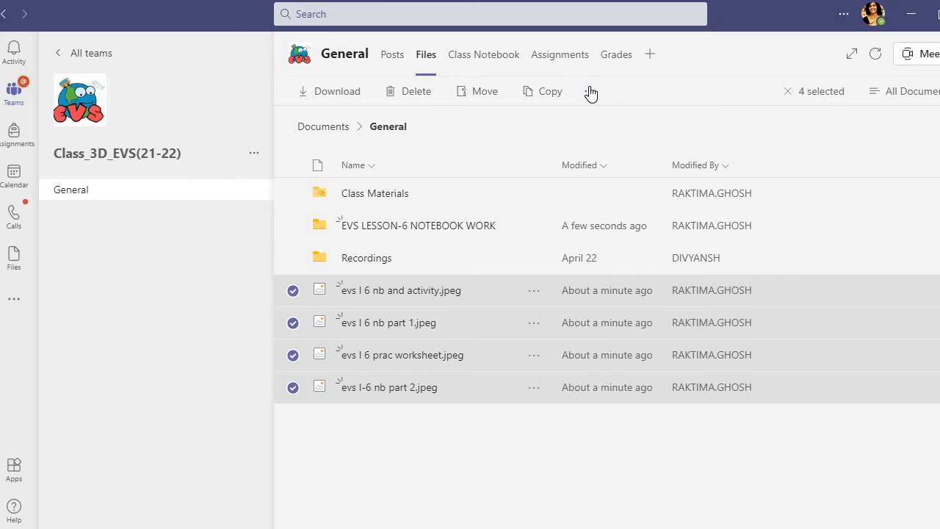
click(590, 93)
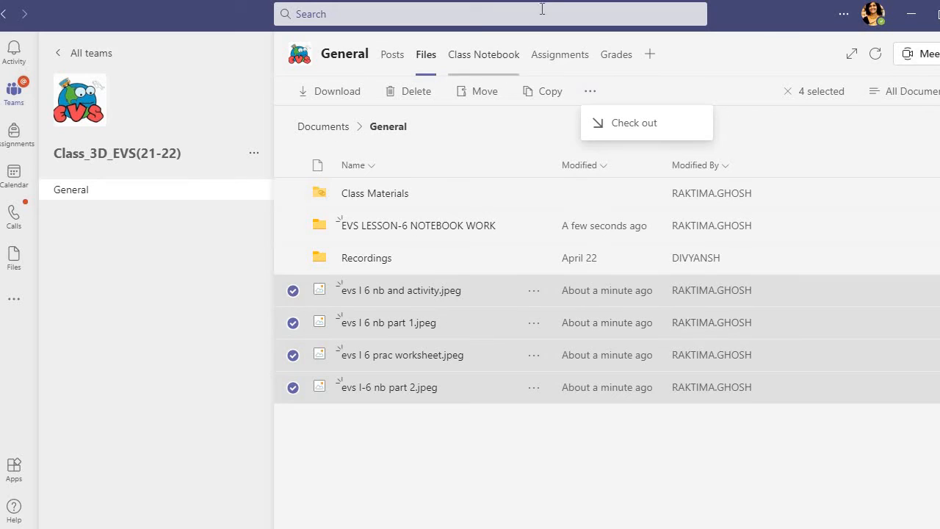
click(483, 92)
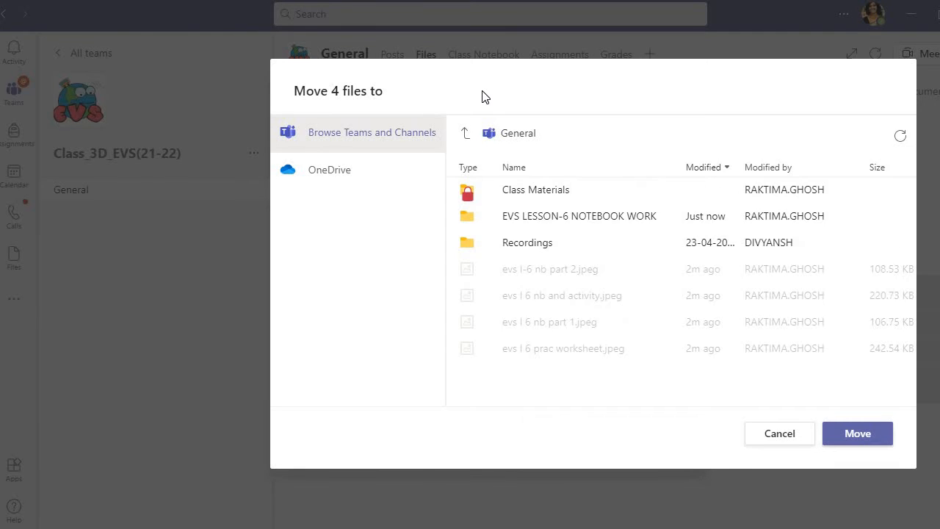
click(527, 219)
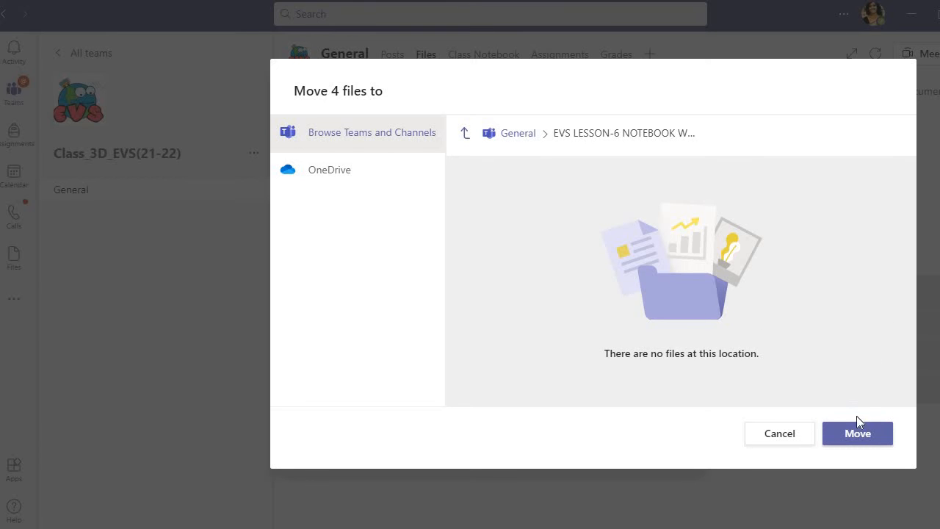
click(861, 436)
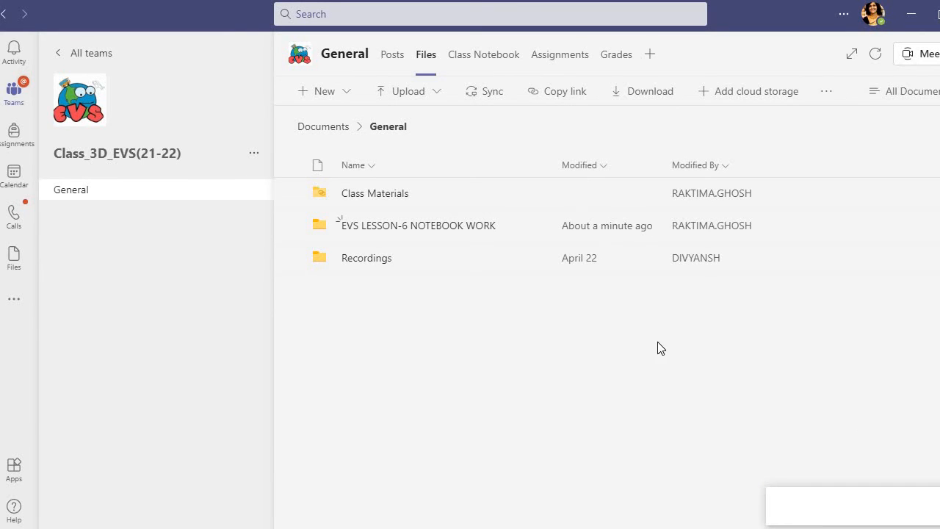
click(443, 230)
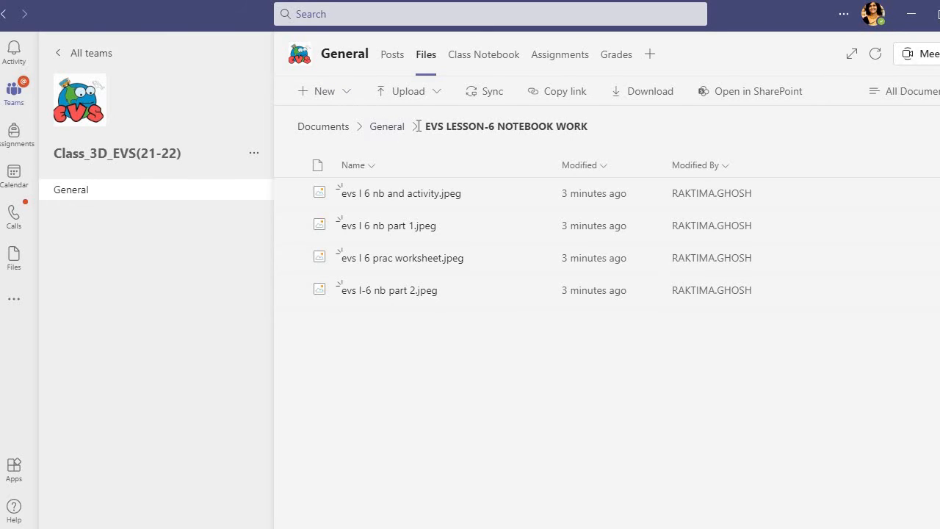
click(371, 133)
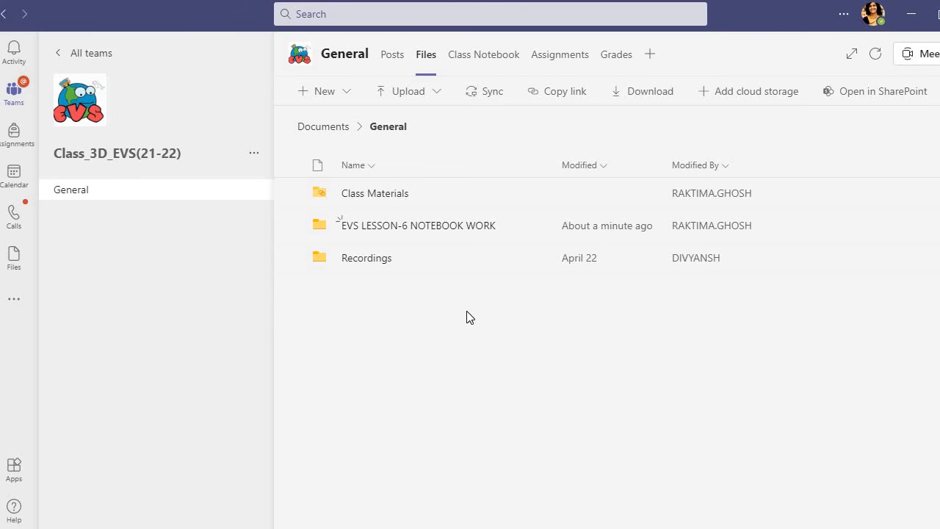
Step: Start uploading files to the General channel and open the 'evs flying high l-8' folder in Documents
click(430, 93)
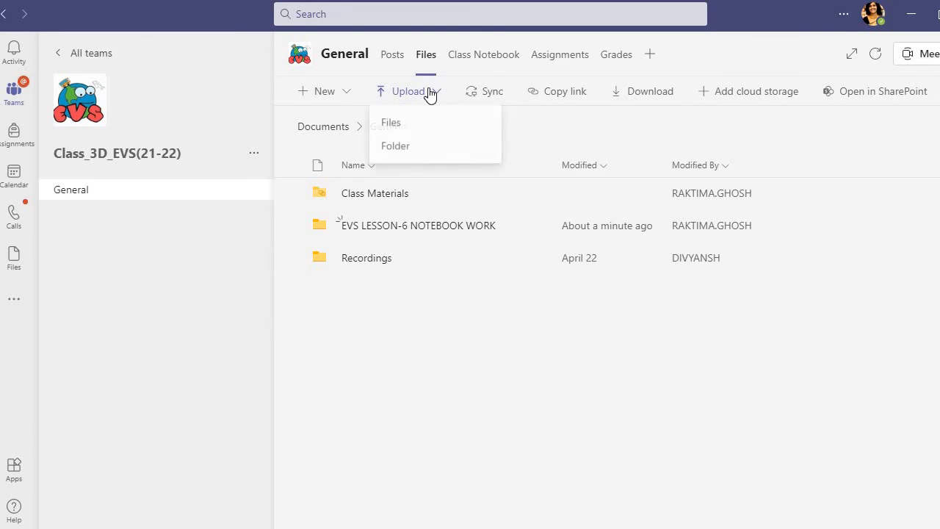
click(390, 125)
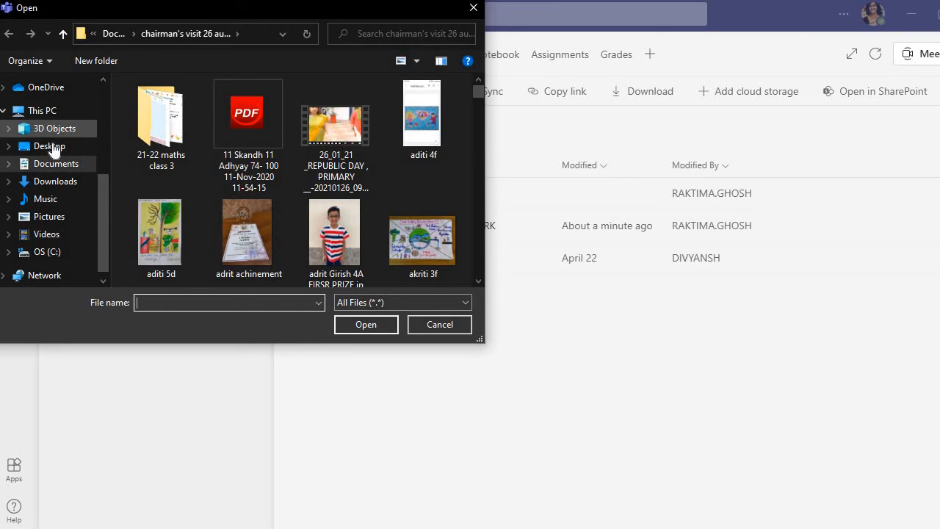
click(64, 166)
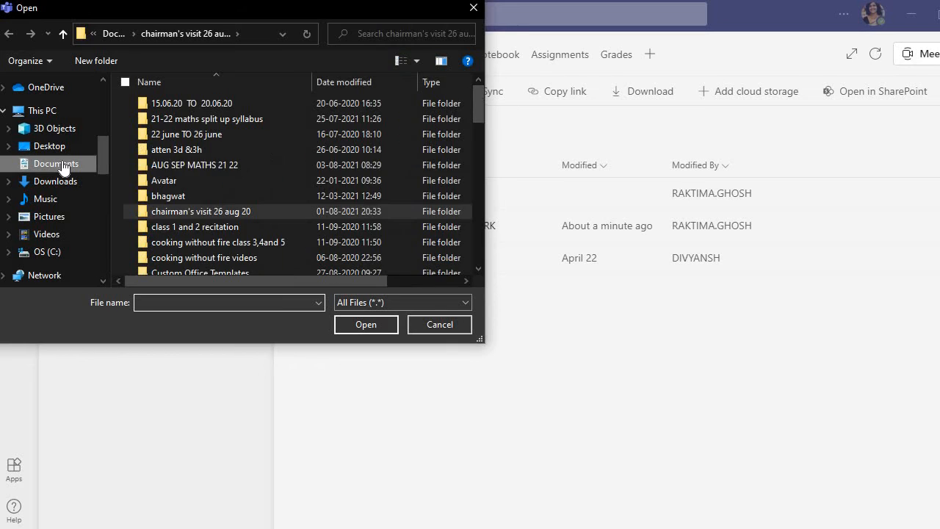
scroll(201, 198, down, 2)
scroll(202, 198, down, 1)
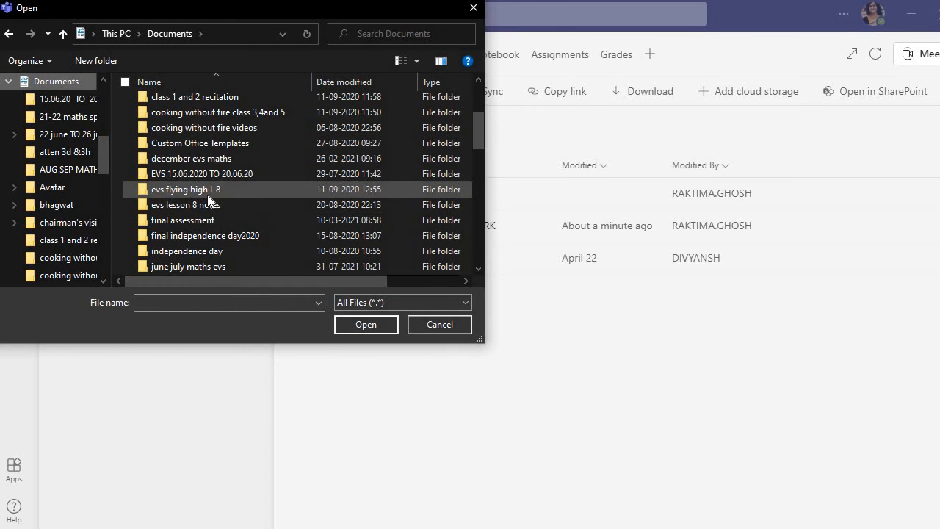
click(207, 195)
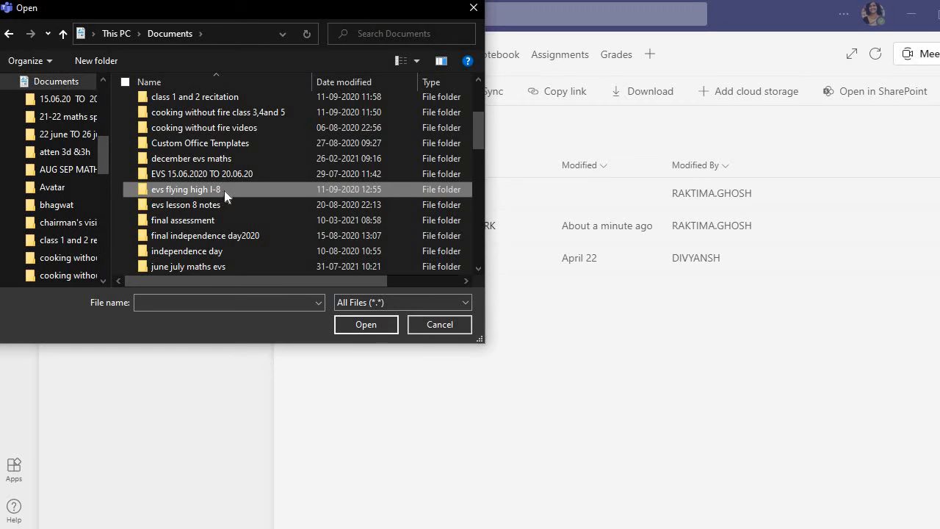
double_click(224, 190)
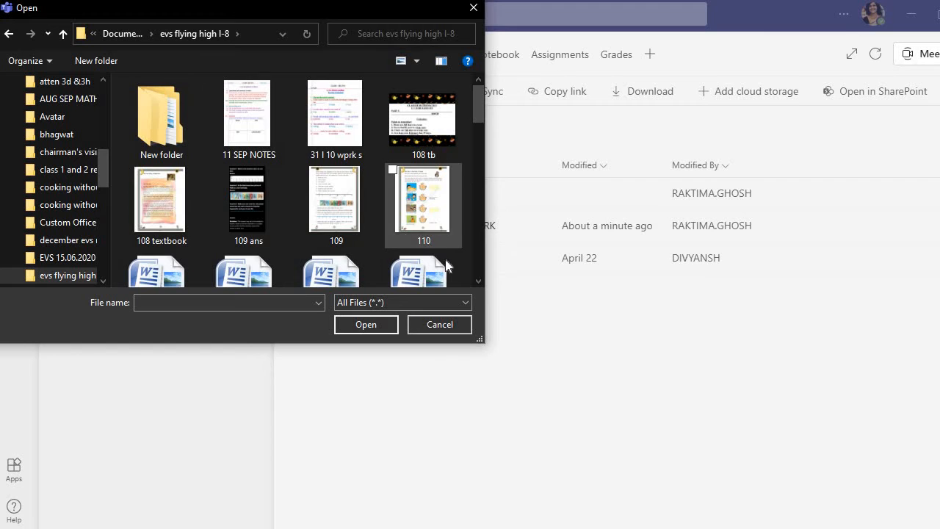
Step: Upload the WhatsApp videos from 2020-07-30 at 12.09.01 AM, 2020-07-30 at 12.09.54 AM and 2020-07-31 at 5.50.19 PM
click(478, 280)
click(478, 280)
click(479, 281)
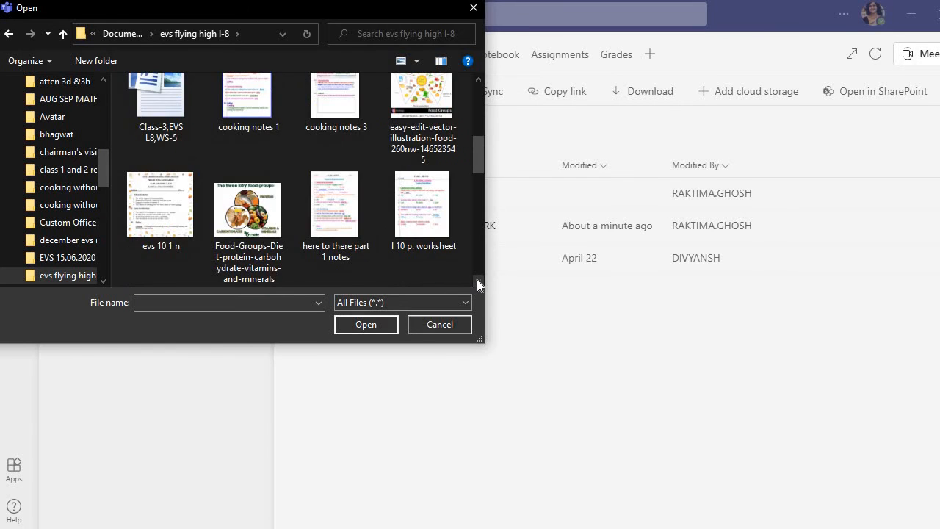
click(479, 281)
click(478, 280)
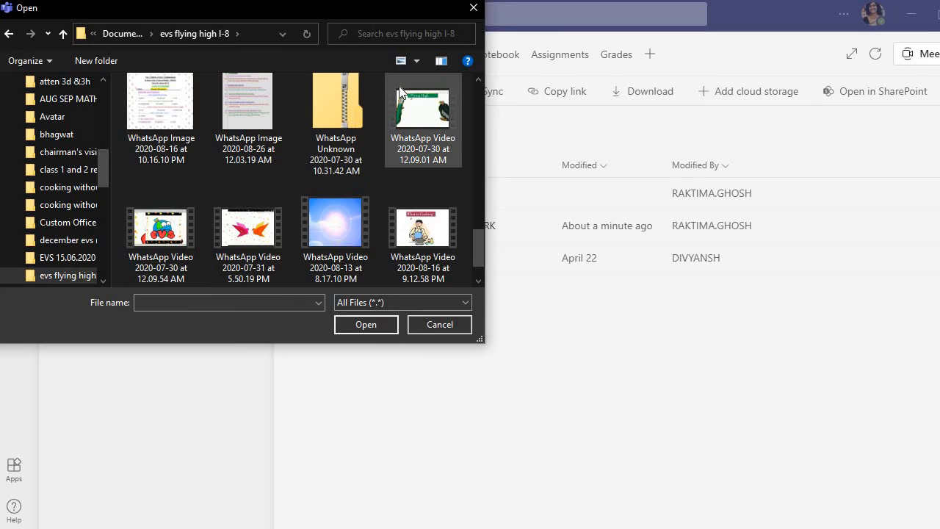
click(395, 131)
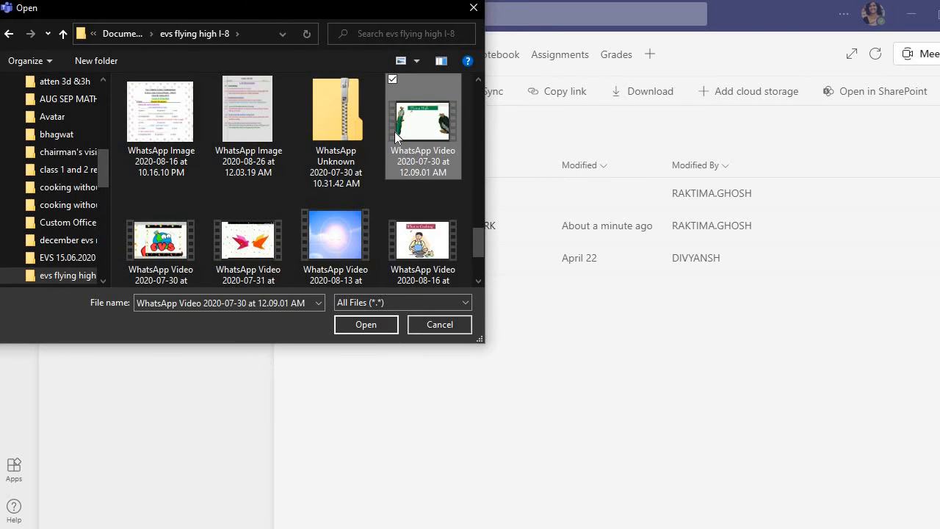
click(132, 197)
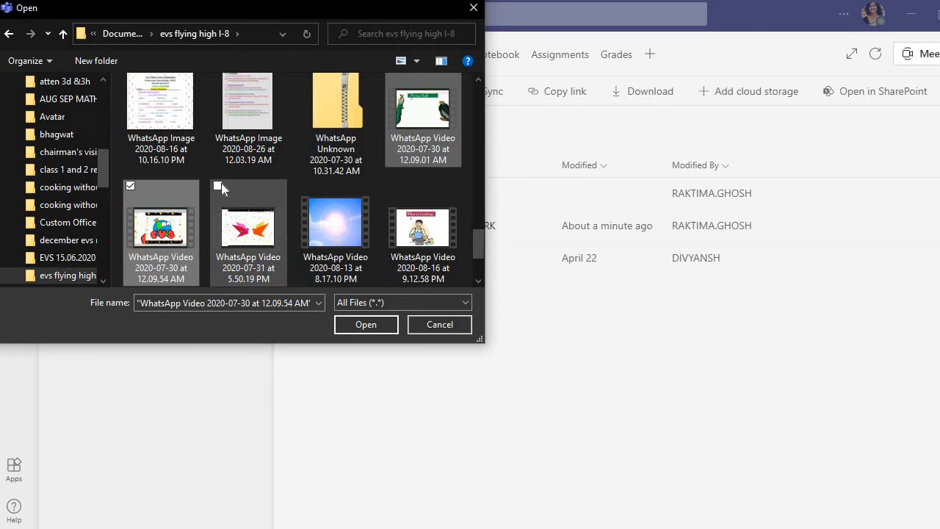
click(218, 186)
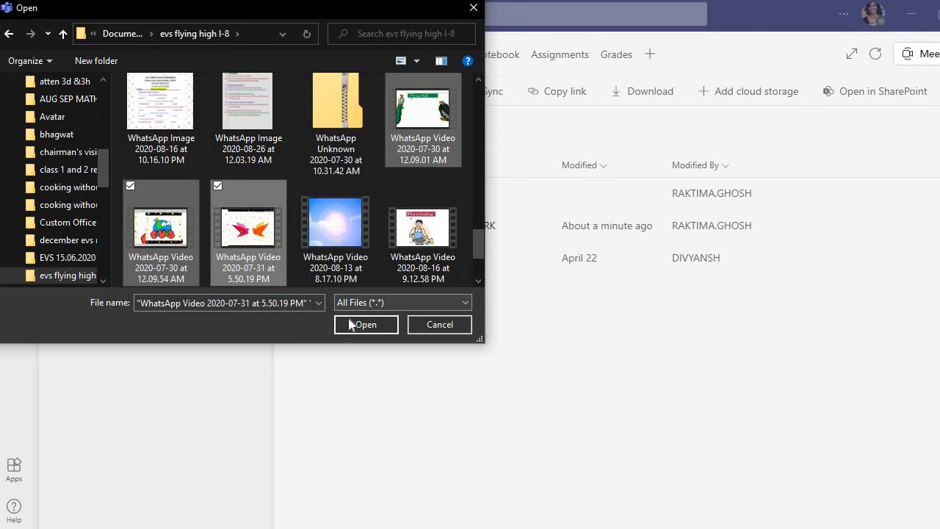
click(351, 324)
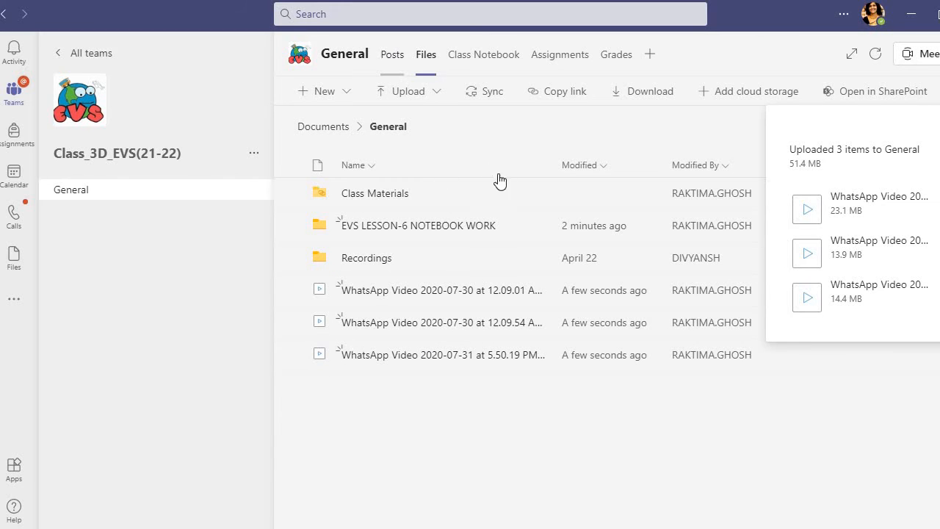
Step: Start a new conversation in the channel's Posts and write 'Tomorrow in EVS class please get ready with colour pencils for activity'
click(392, 56)
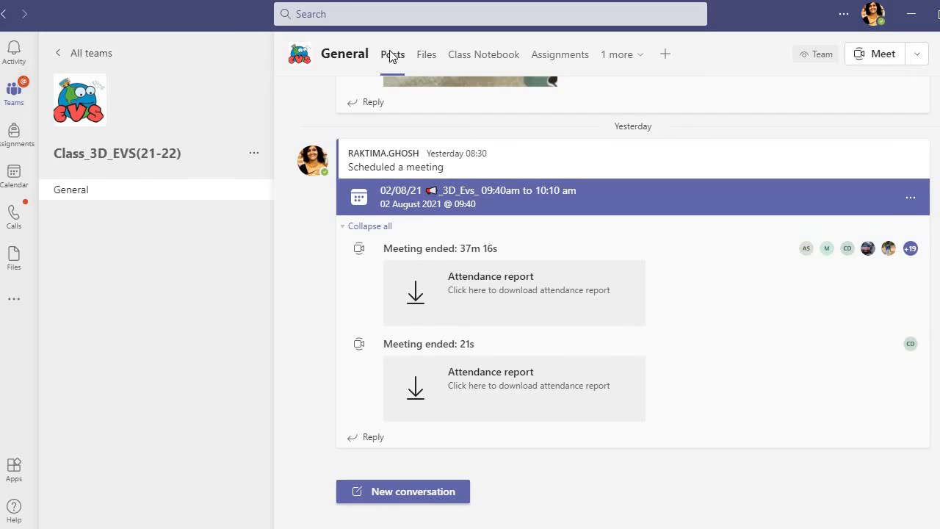
click(401, 492)
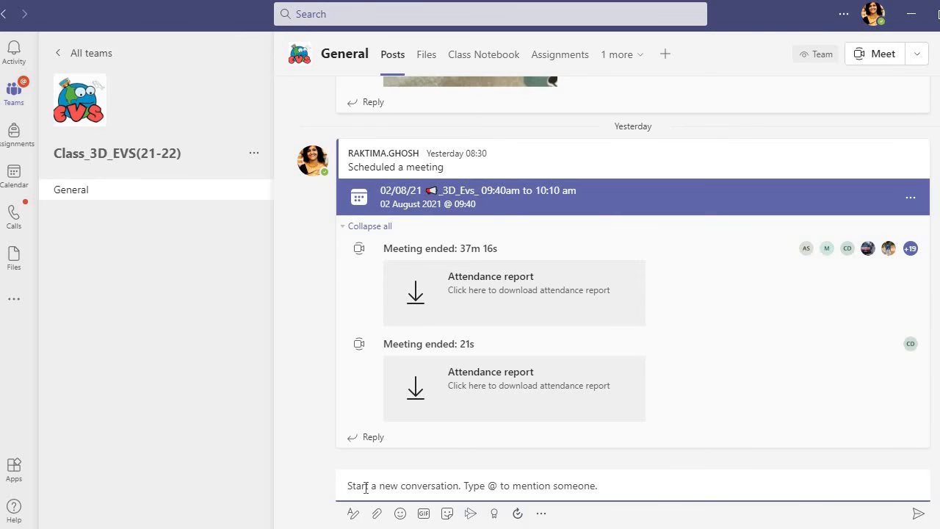
text(T)
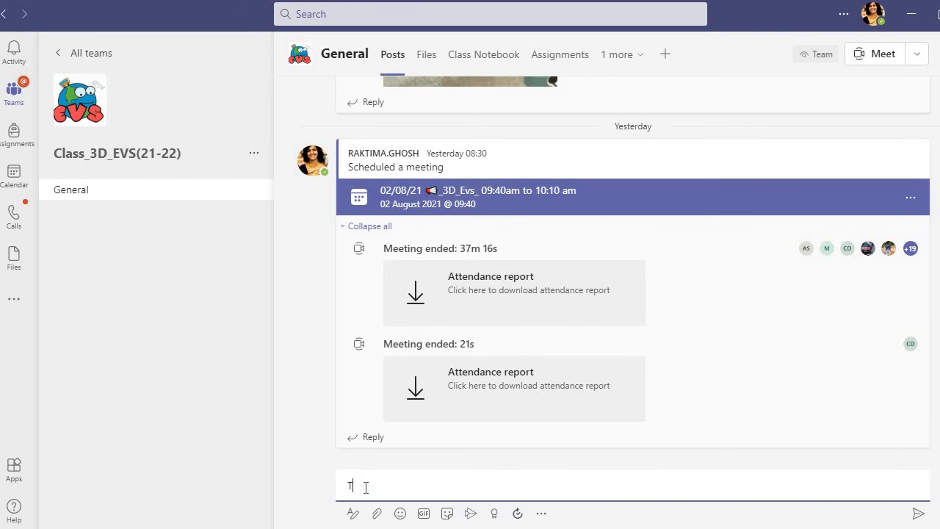
text(Omorro)
text(w in EVS class ple)
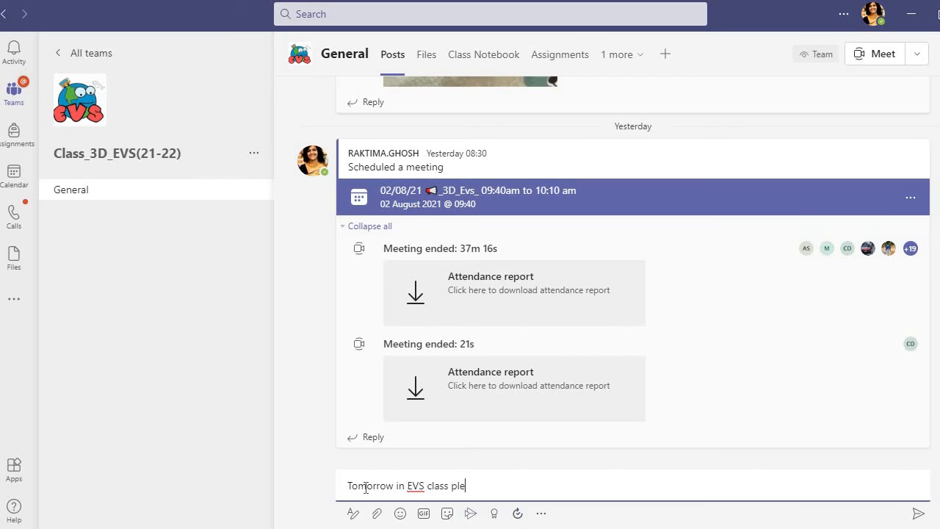
text(ase get ready with)
text(colou)
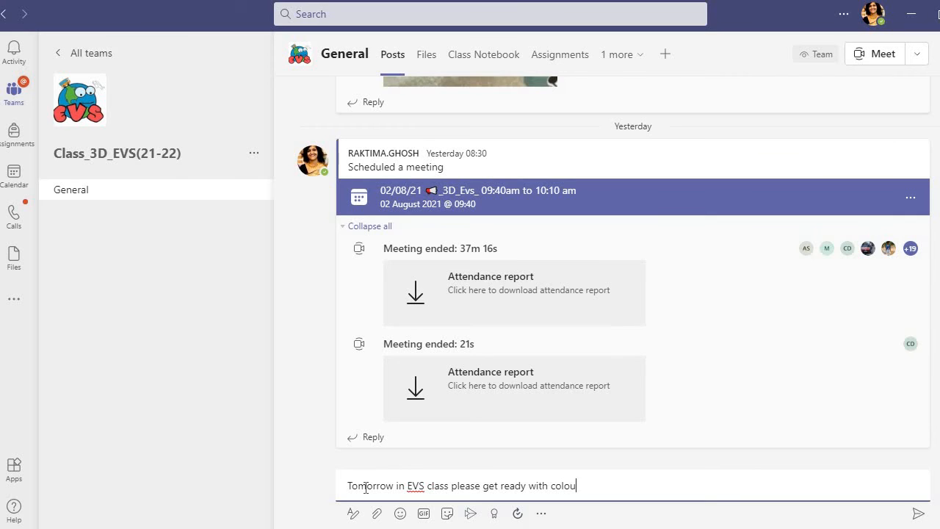
text(r pencils for activity)
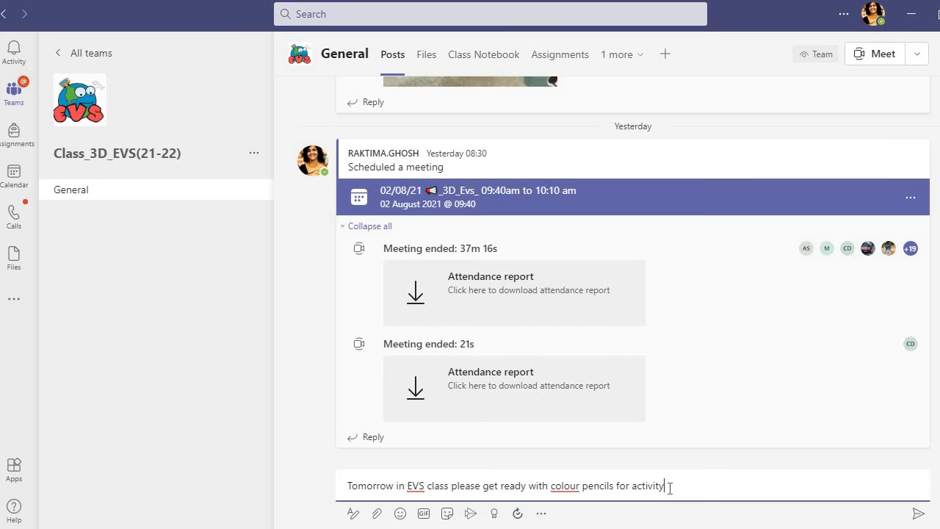
Step: Rewrite the conversation message as 'Tomorrow evs class at 10:20am'
key(BackSpace)
key(BackSpace)
key(BackSpace)
key(BackSpace)
key(BackSpace)
key(BackSpace)
key(BackSpace)
key(BackSpace)
key(BackSpace)
key(BackSpace)
key(BackSpace)
key(BackSpace)
key(BackSpace)
key(BackSpace)
key(BackSpace)
key(BackSpace)
key(BackSpace)
key(BackSpace)
key(BackSpace)
key(BackSpace)
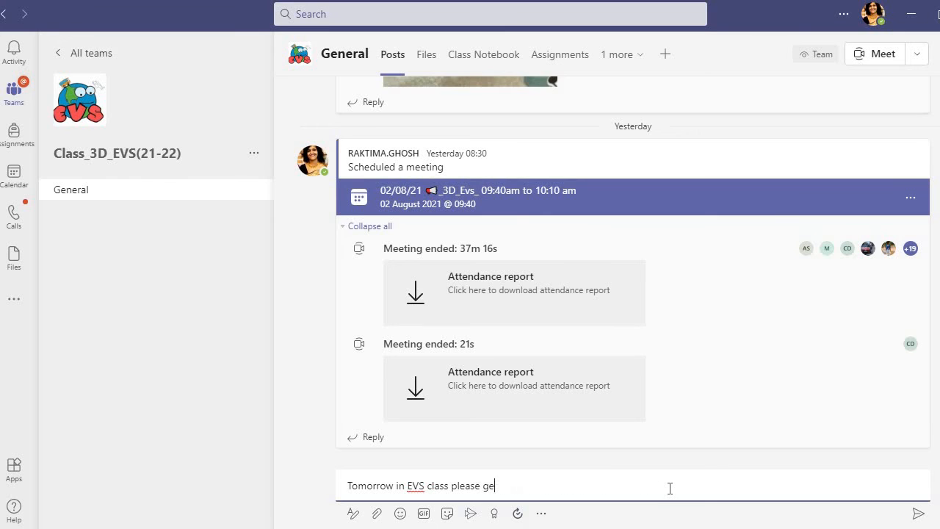
key(BackSpace)
key(BackSpace)
key(BackSpace)
key(BackSpace)
key(BackSpace)
key(BackSpace)
key(BackSpace)
key(BackSpace)
key(BackSpace)
key(BackSpace)
key(BackSpace)
key(BackSpace)
key(BackSpace)
key(BackSpace)
key(BackSpace)
key(BackSpace)
key(BackSpace)
key(BackSpace)
key(BackSpace)
key(BackSpace)
key(BackSpace)
key(BackSpace)
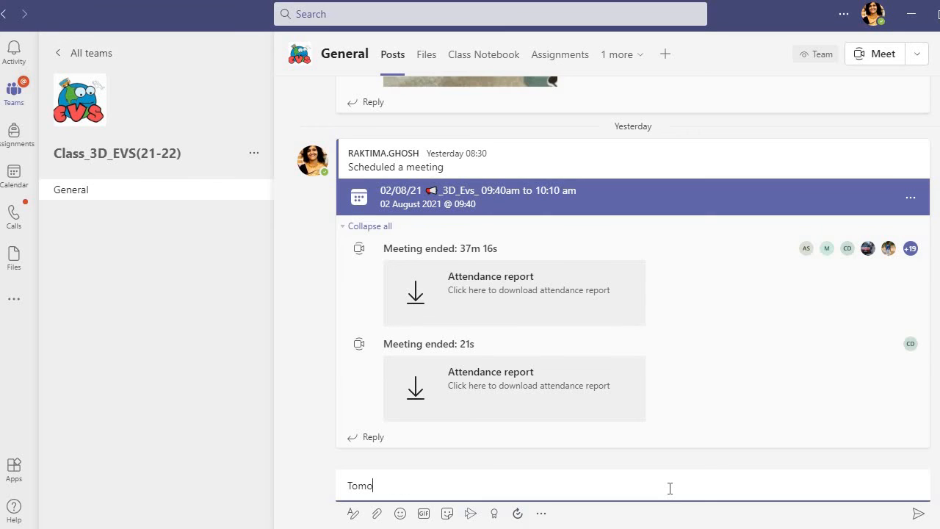
text(row)
text( e)
text(vs class )
text(at)
text( 10)
text(:20n)
text(a)
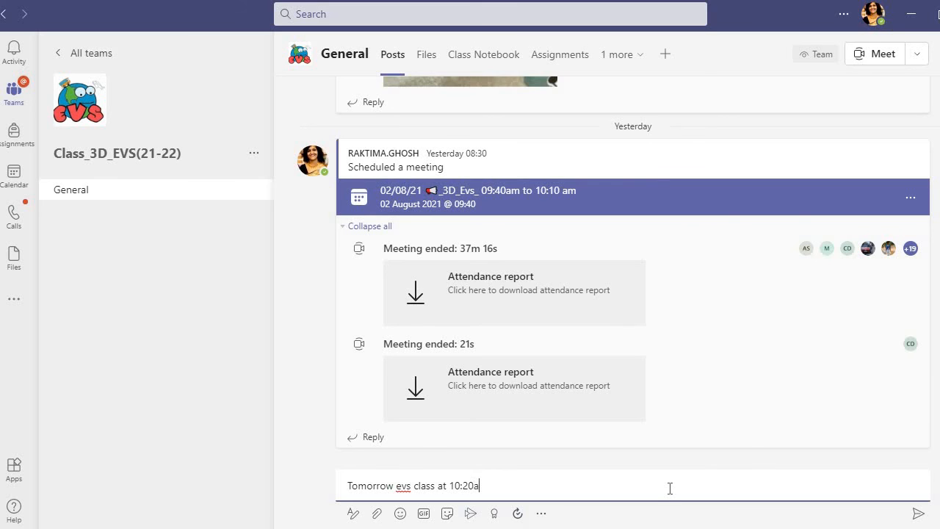
text(m)
Step: Attach 'WhatsApp Image 2020-08-07 at 7.29.38 AM (1)' from the 'evs flying high l-8' folder to the message, uploading it to General
click(378, 514)
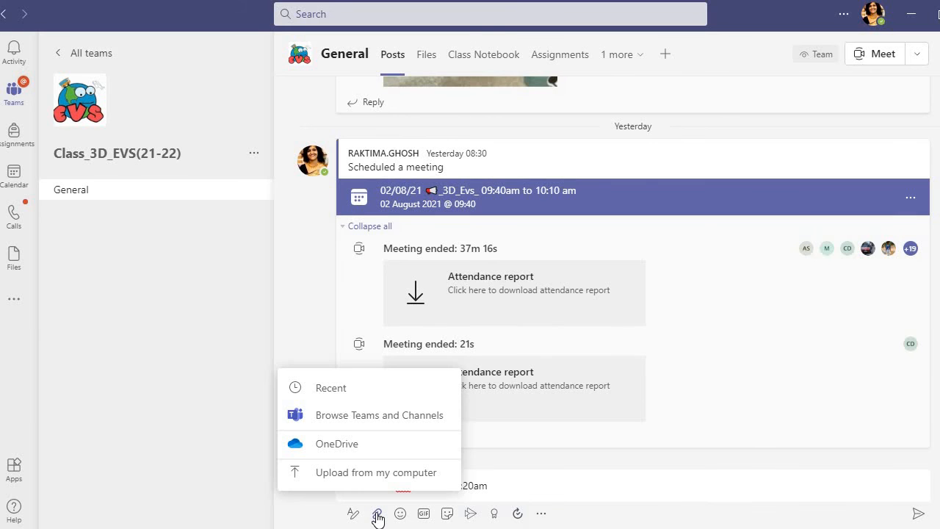
click(376, 474)
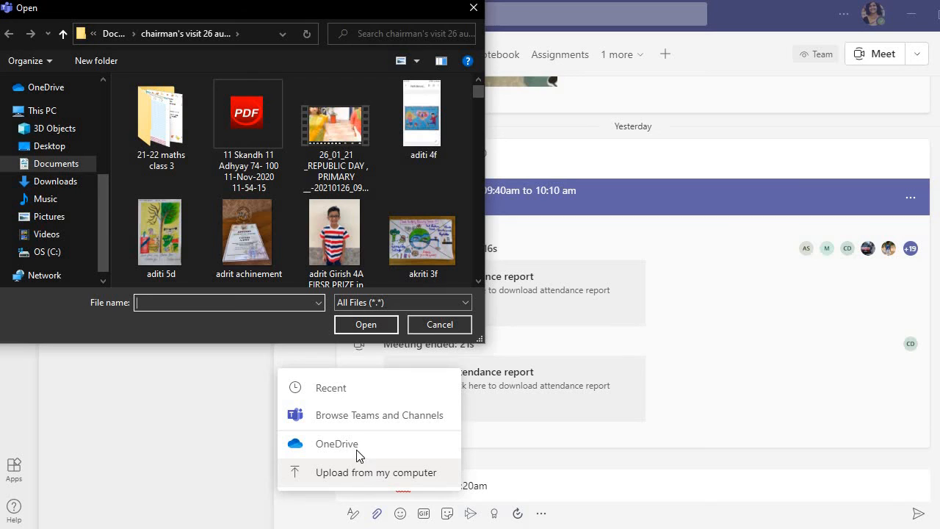
click(59, 165)
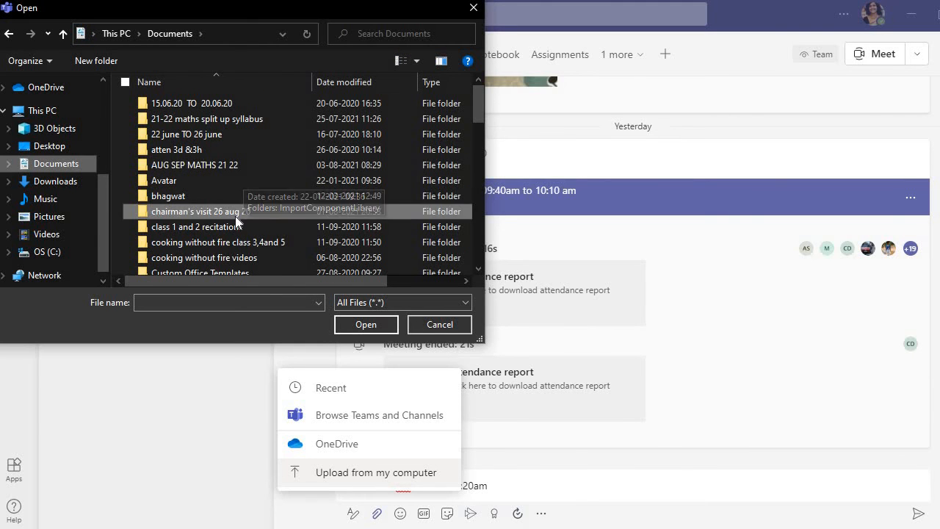
scroll(223, 228, down, 2)
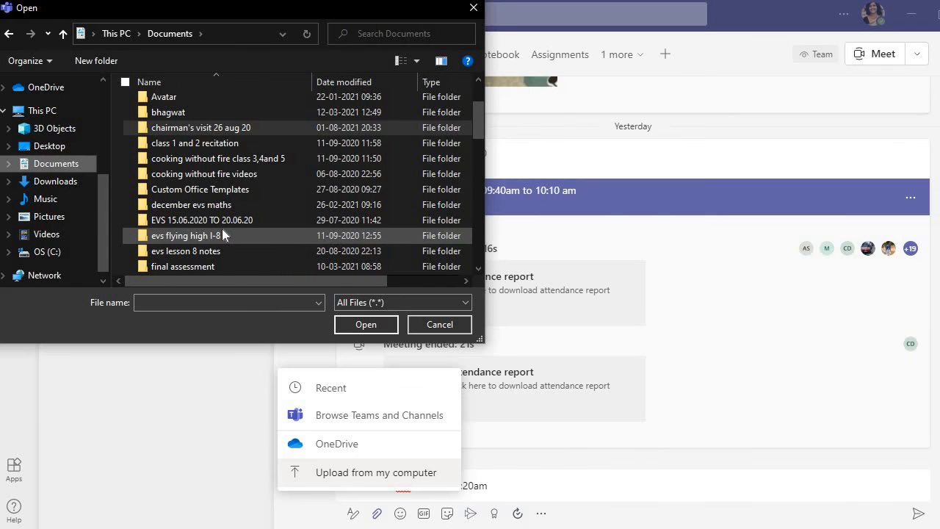
double_click(223, 233)
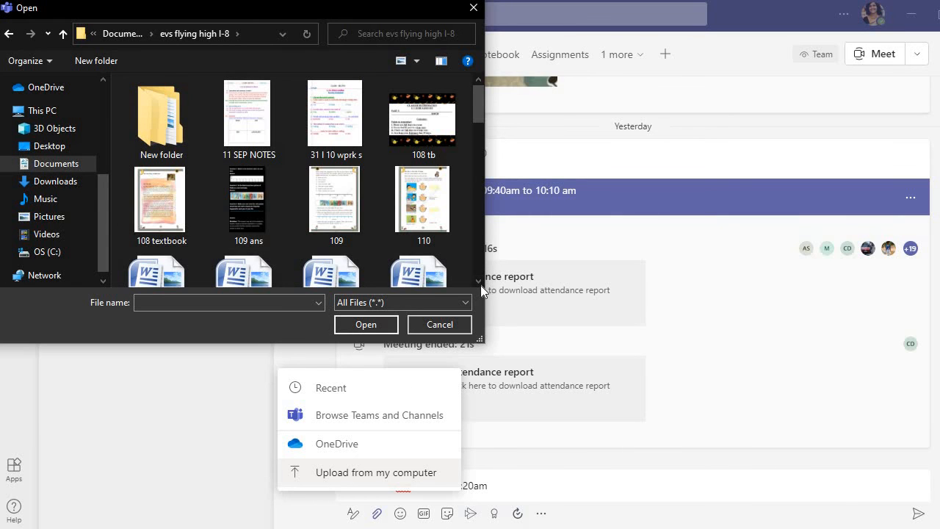
click(479, 283)
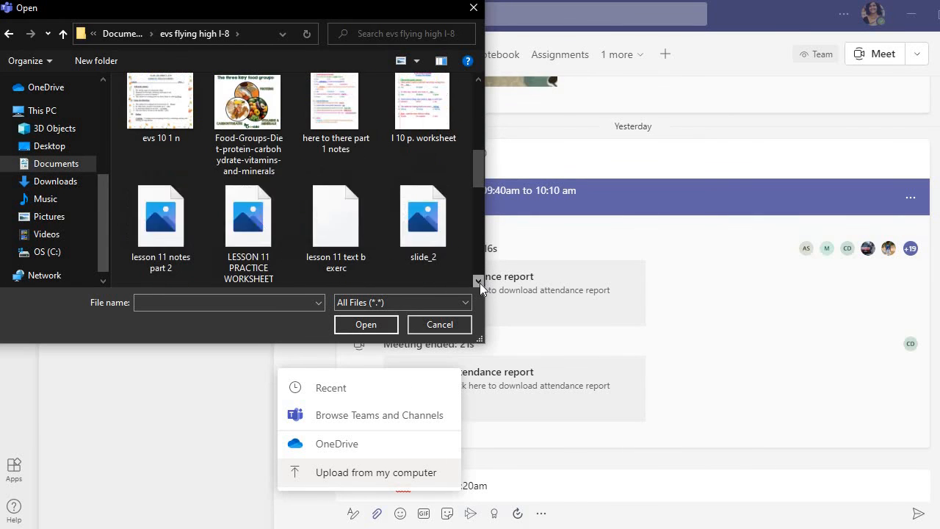
click(480, 283)
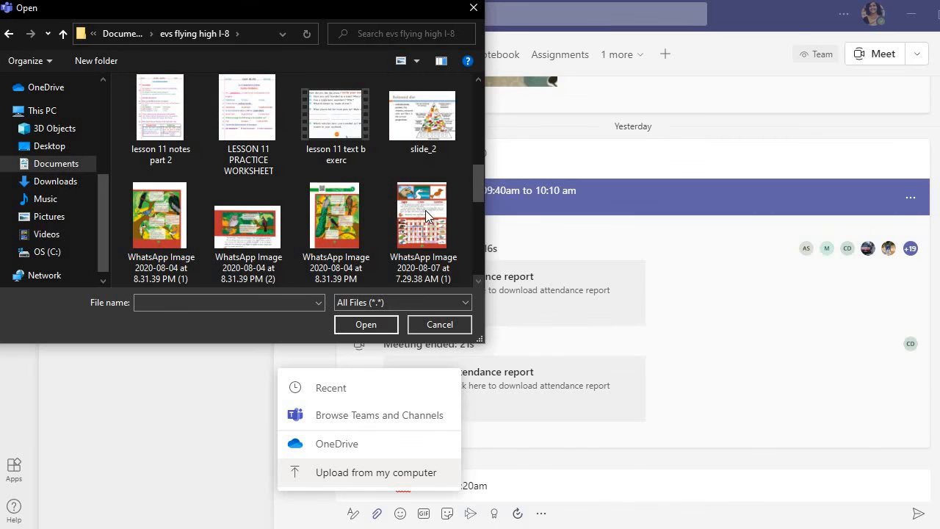
click(392, 187)
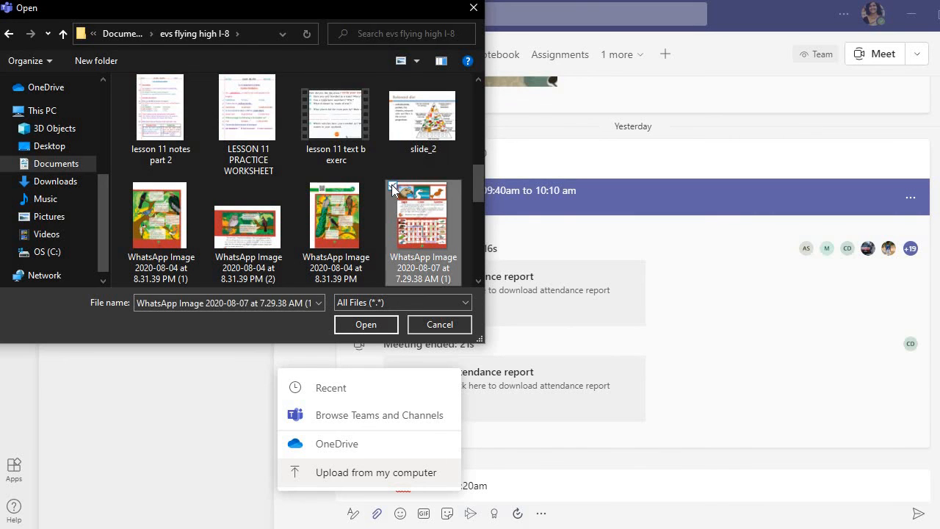
click(372, 326)
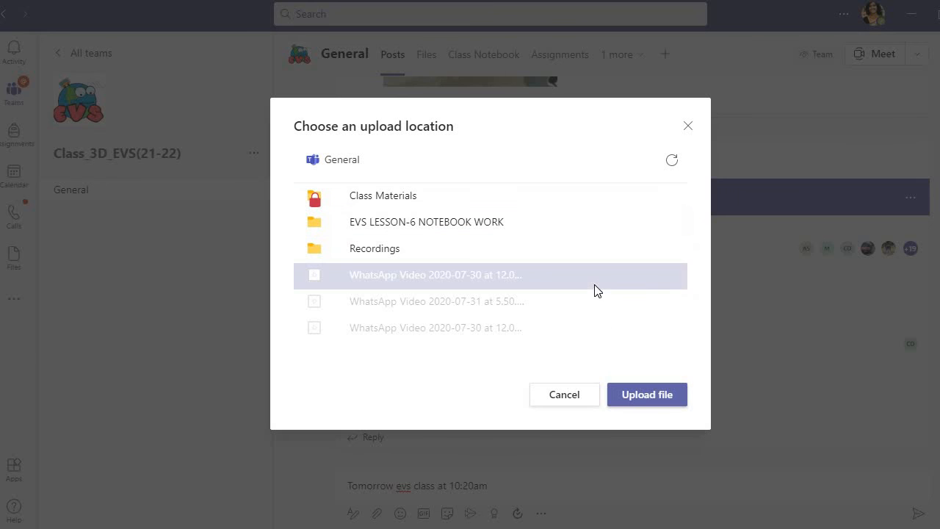
click(646, 397)
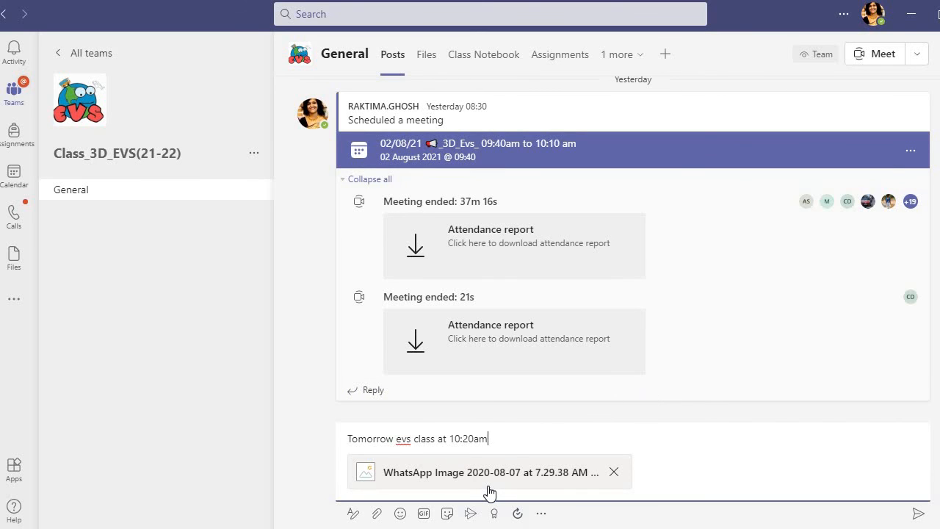
Step: Send the 'Tomorrow evs class at 10:20am' announcement with the attached image to the General channel
click(428, 57)
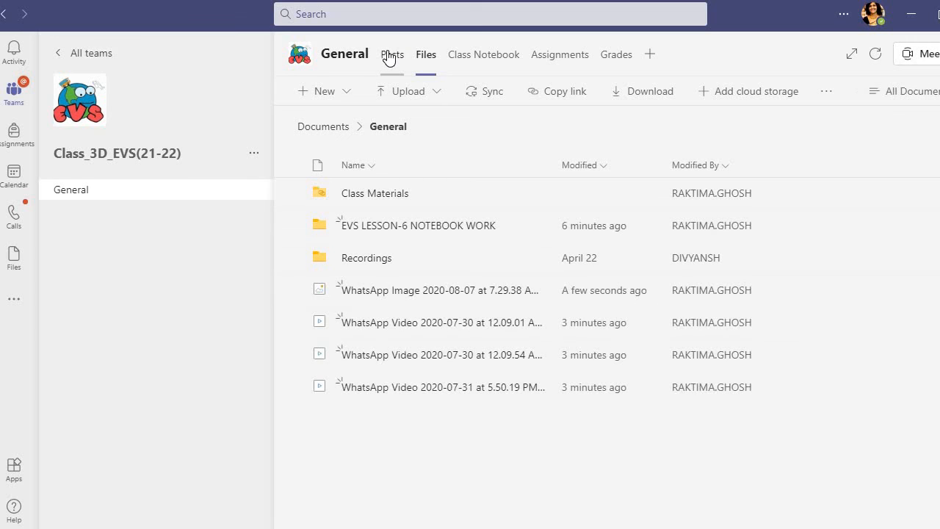
click(390, 58)
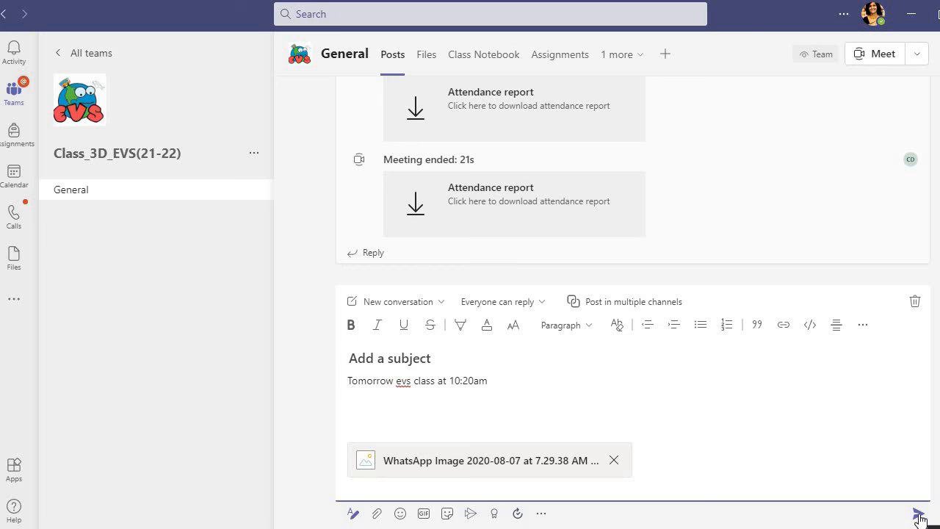
click(919, 515)
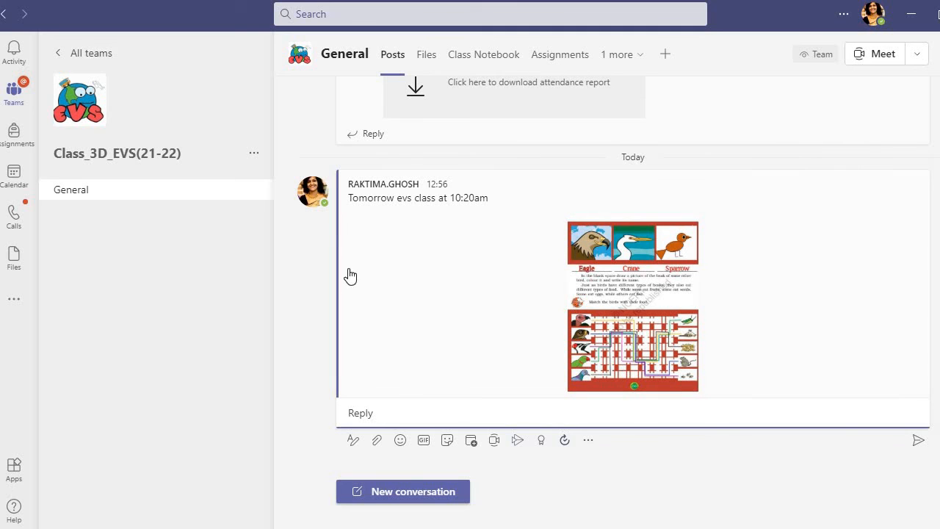
Step: Open the General channel's Files to review the uploaded image and videos
click(424, 58)
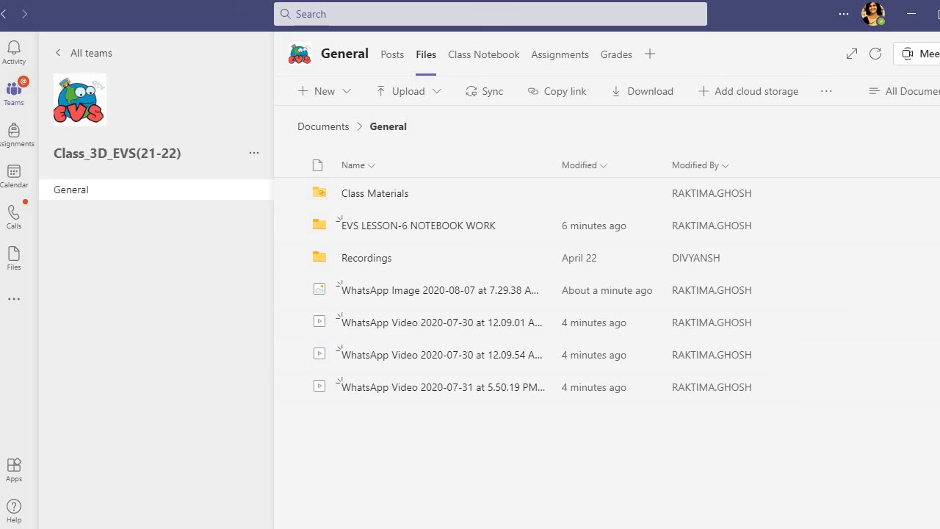
click(773, 528)
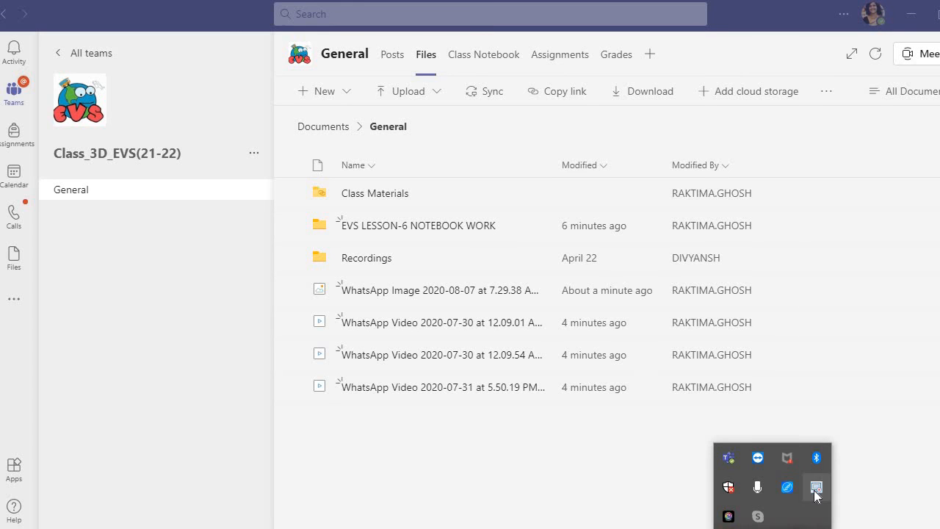